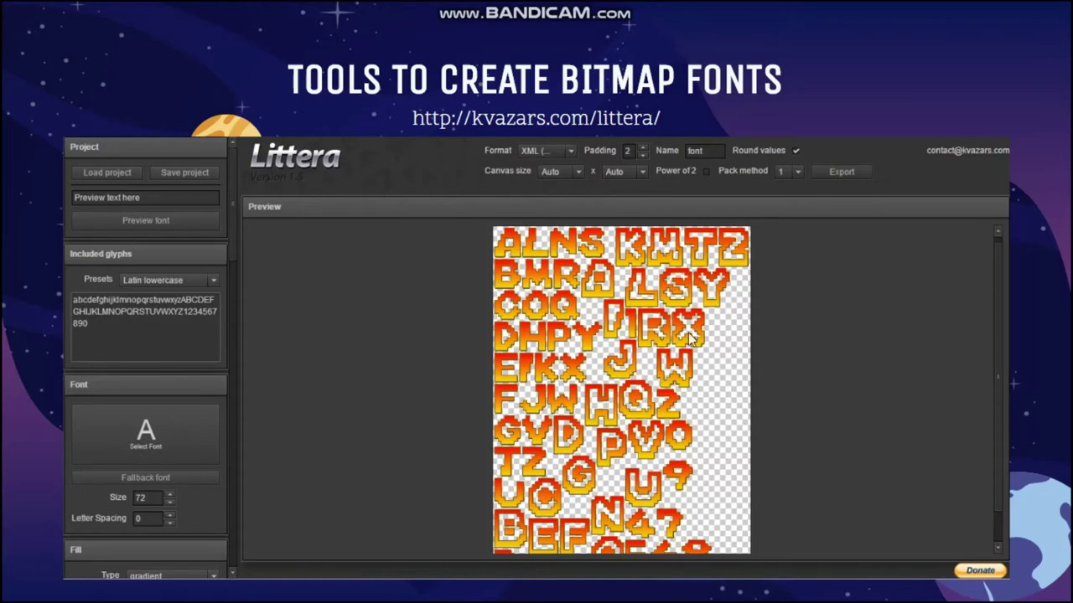
# Leave the slideshow and copy the Littera web address from the bitmap font tools slide.
pyautogui.press('Escape')
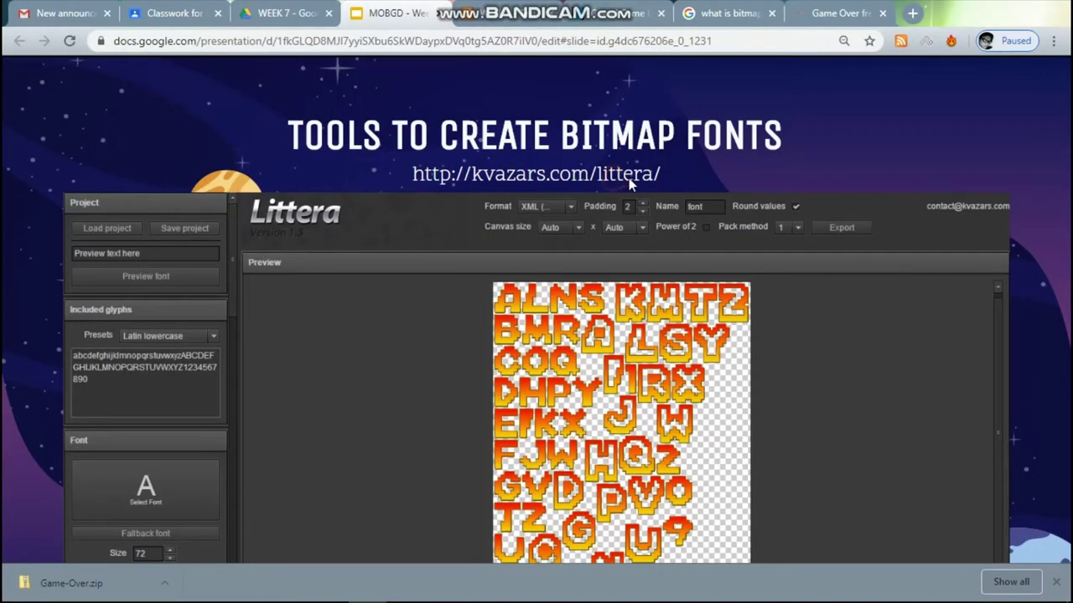
pyautogui.press('Escape')
pyautogui.tripleClick(584, 213)
pyautogui.hotkey('ctrl', 'c')
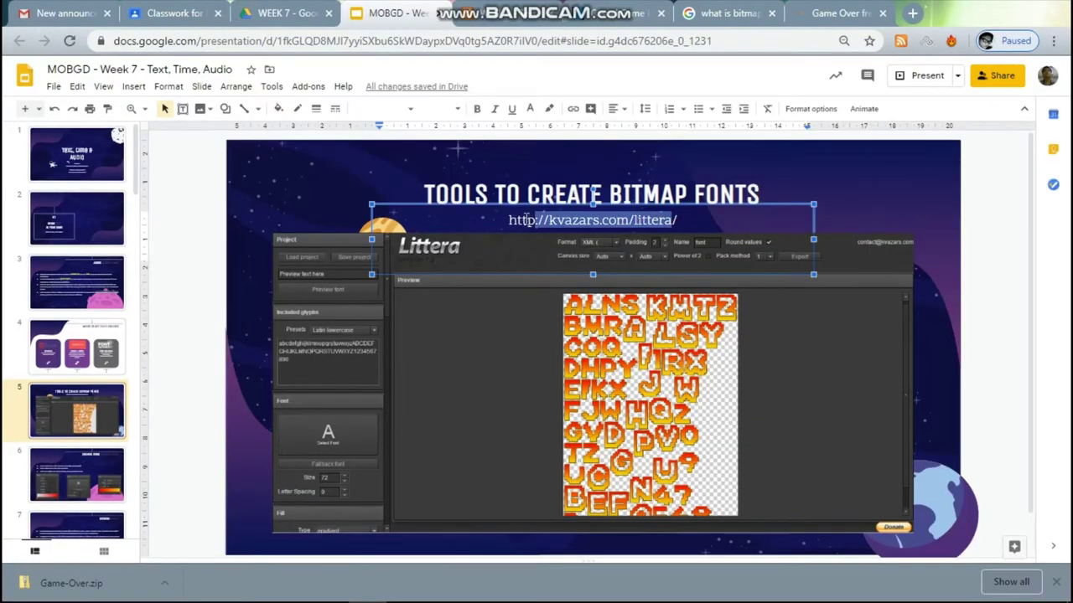
# Open the copied address kvazars.com/littera in the browser tab with the bitmap fonts search and show it full screen.
pyautogui.click(729, 13)
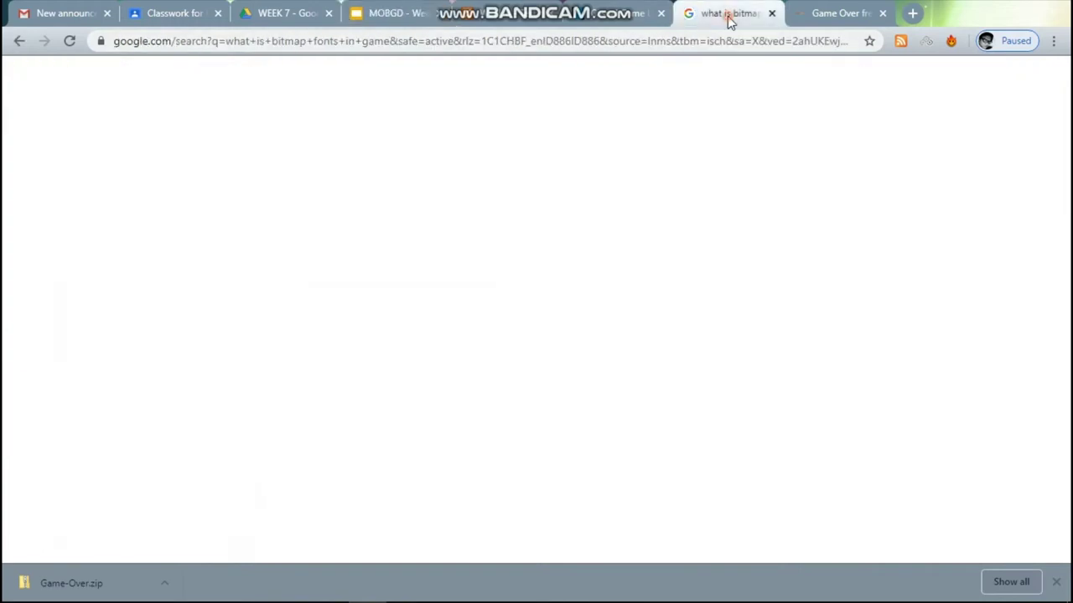
pyautogui.click(714, 40)
pyautogui.hotkey('ctrl', 'v')
pyautogui.press('Return')
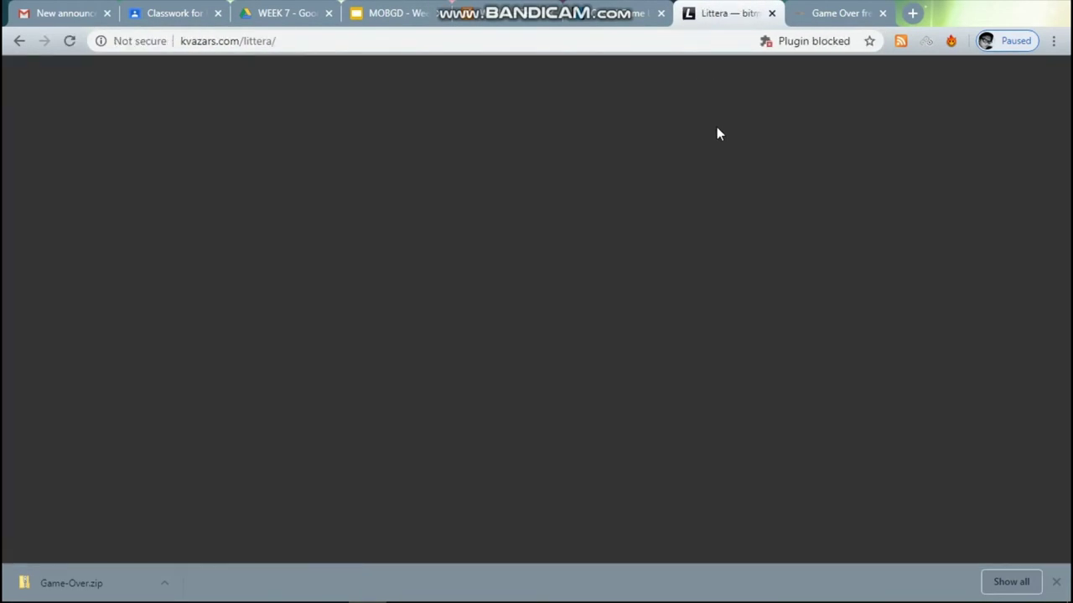
pyautogui.press('F11')
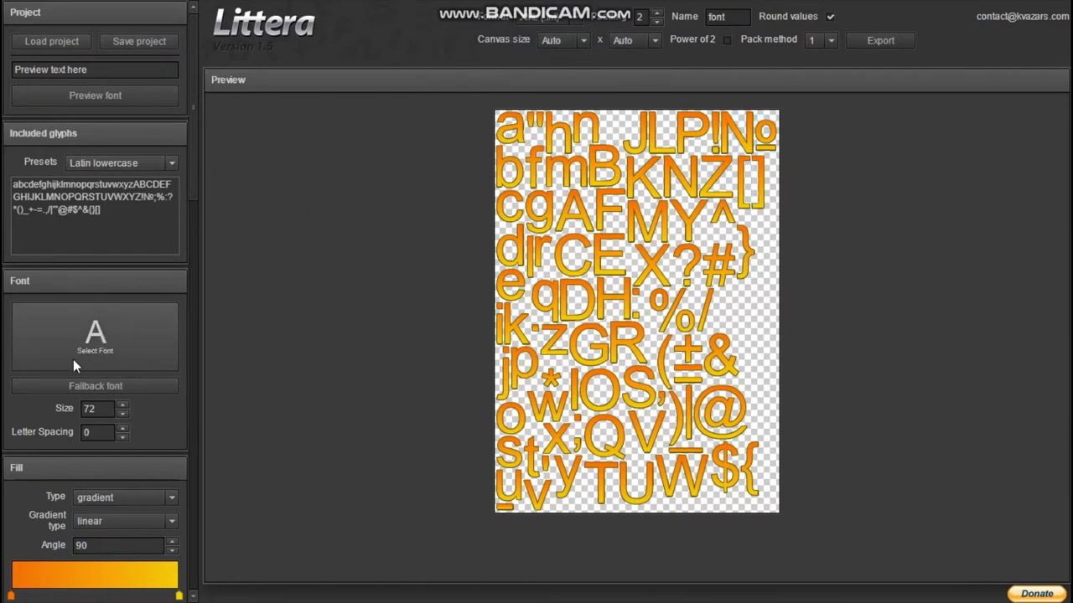
# Load the TrueType font file HARRYP__ from the Downloads folder as the source font.
pyautogui.click(113, 336)
pyautogui.click(306, 266)
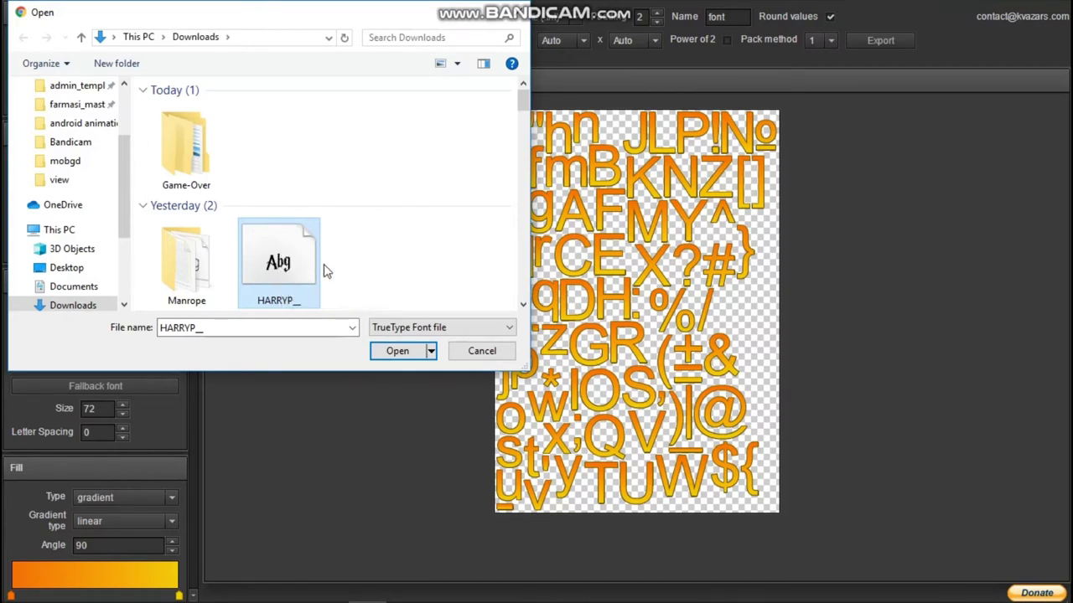
pyautogui.click(385, 330)
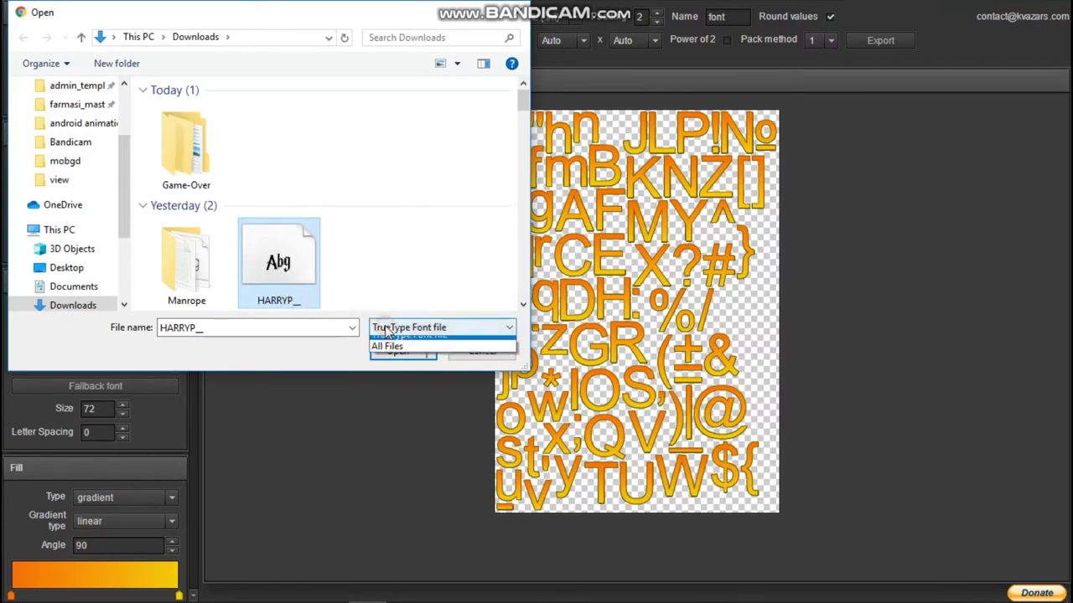
pyautogui.click(387, 330)
pyautogui.click(236, 279)
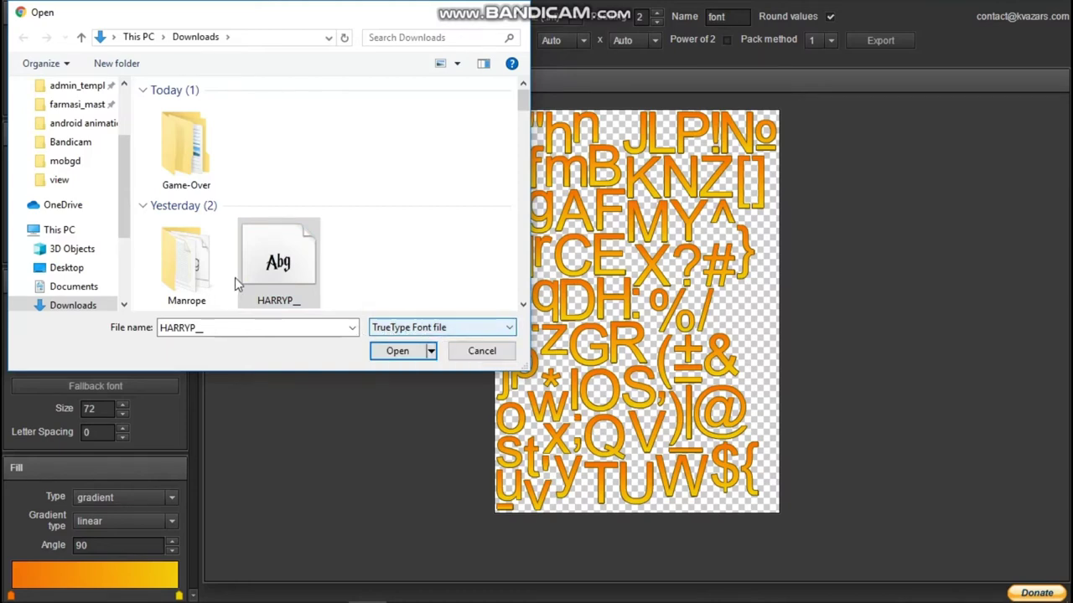
pyautogui.click(406, 350)
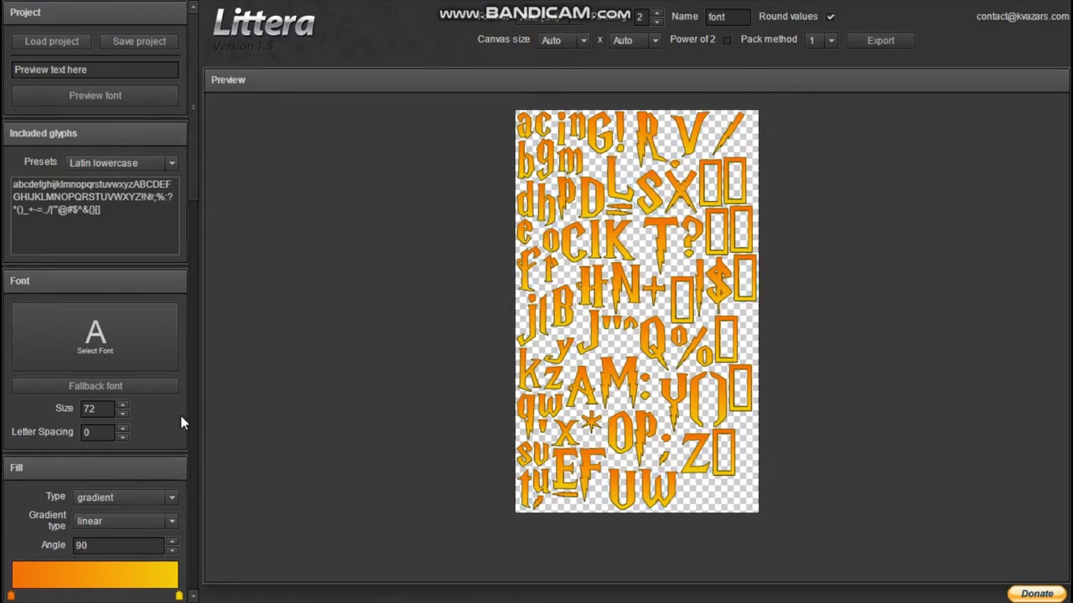
# Look through the font style settings and disable the glyph stroke.
pyautogui.scroll(-10, 166, 435)
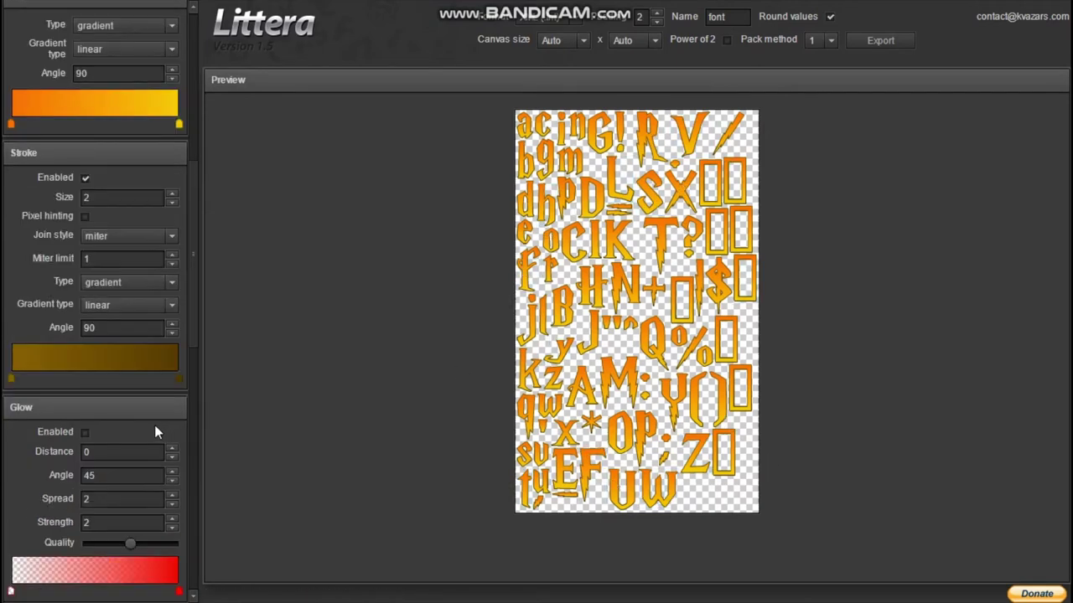
pyautogui.scroll(4, 120, 407)
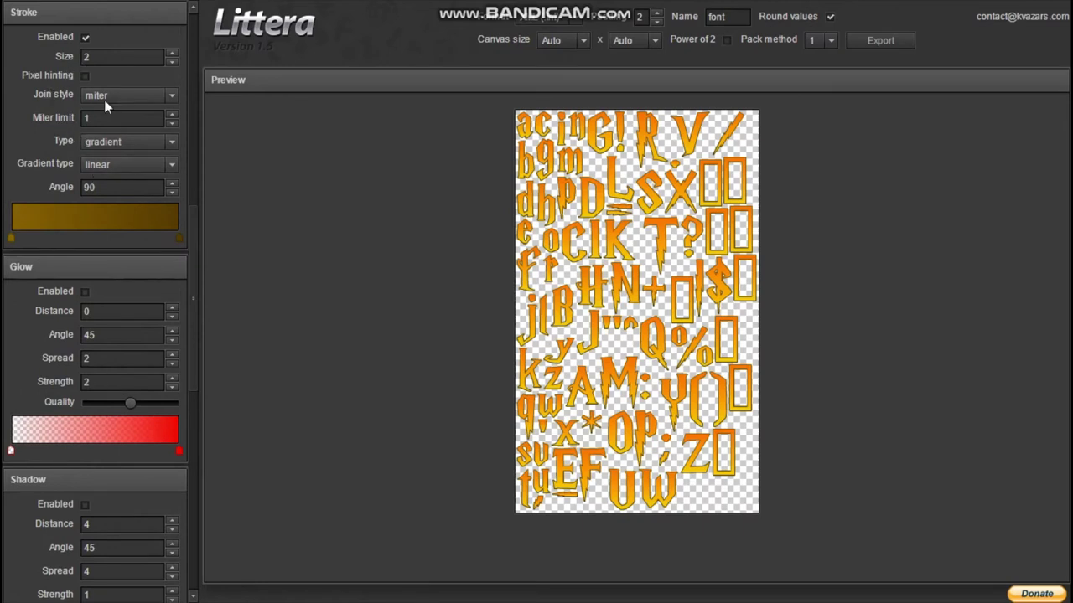
pyautogui.scroll(5, 103, 100)
pyautogui.scroll(-6, 101, 128)
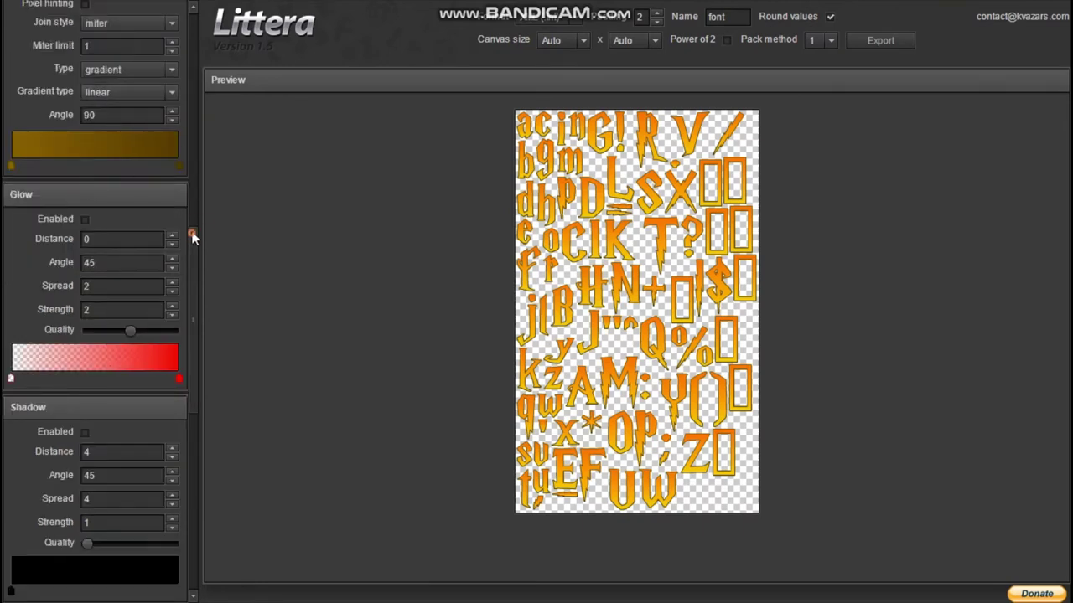
pyautogui.scroll(3, 195, 209)
pyautogui.scroll(5, 195, 109)
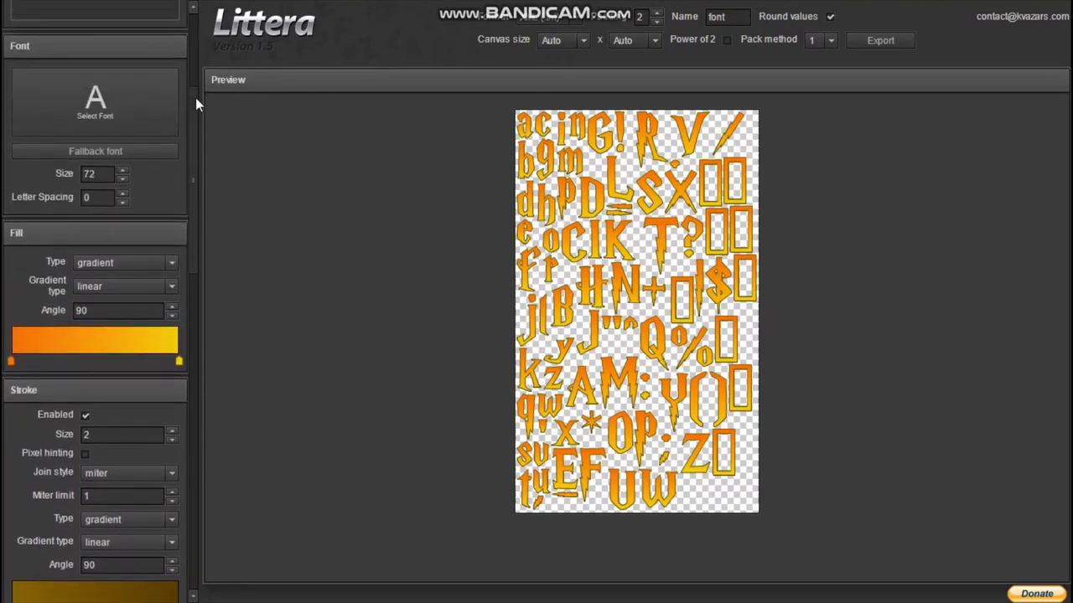
pyautogui.scroll(-3, 193, 126)
pyautogui.click(86, 307)
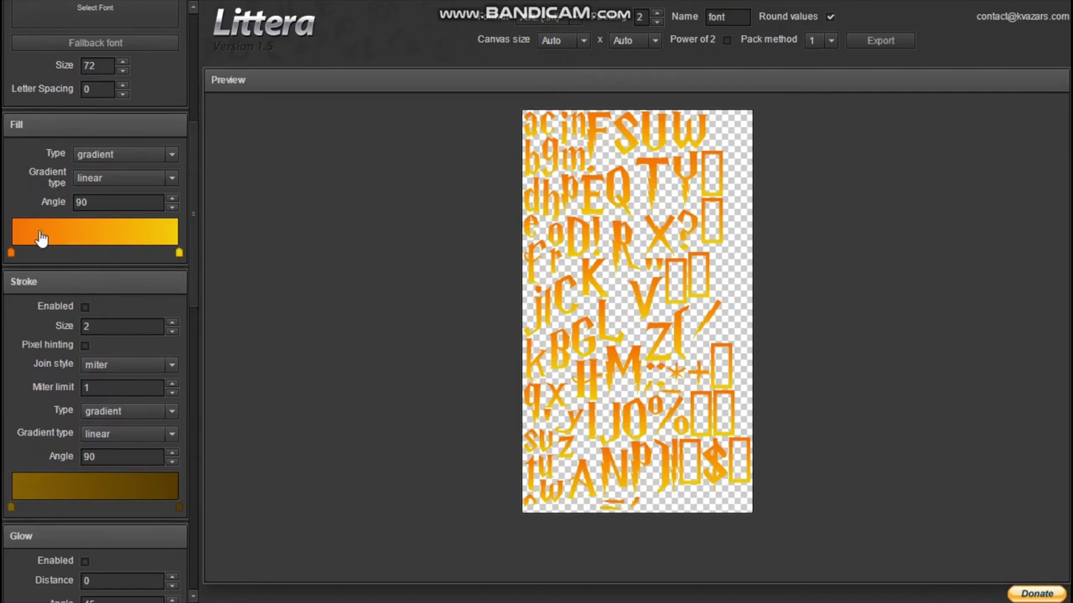
# Enable the glyph shadow and set its distance to 2, spread to 3 and quality to about the middle.
pyautogui.click(191, 241)
pyautogui.moveTo(191, 255); pyautogui.dragTo(191, 369)
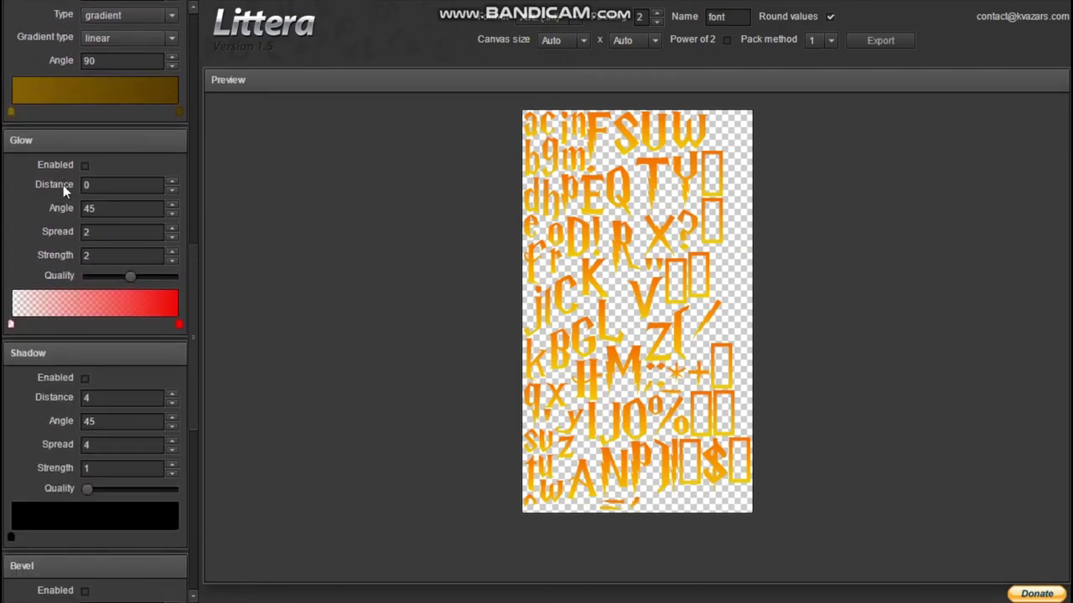
pyautogui.click(86, 378)
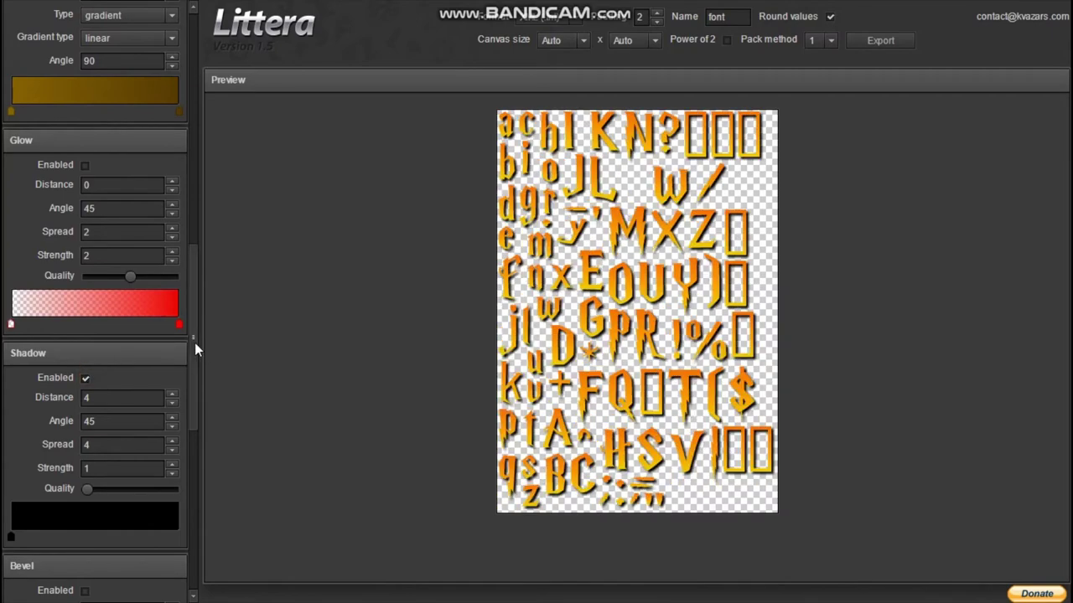
pyautogui.moveTo(195, 344); pyautogui.dragTo(193, 379)
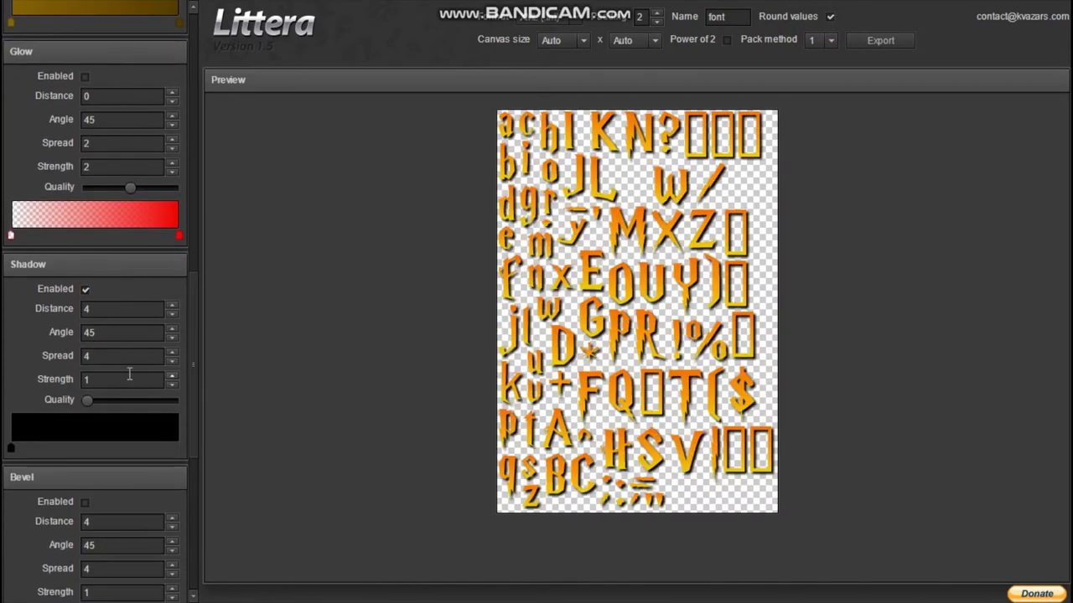
pyautogui.click(171, 313)
pyautogui.click(171, 314)
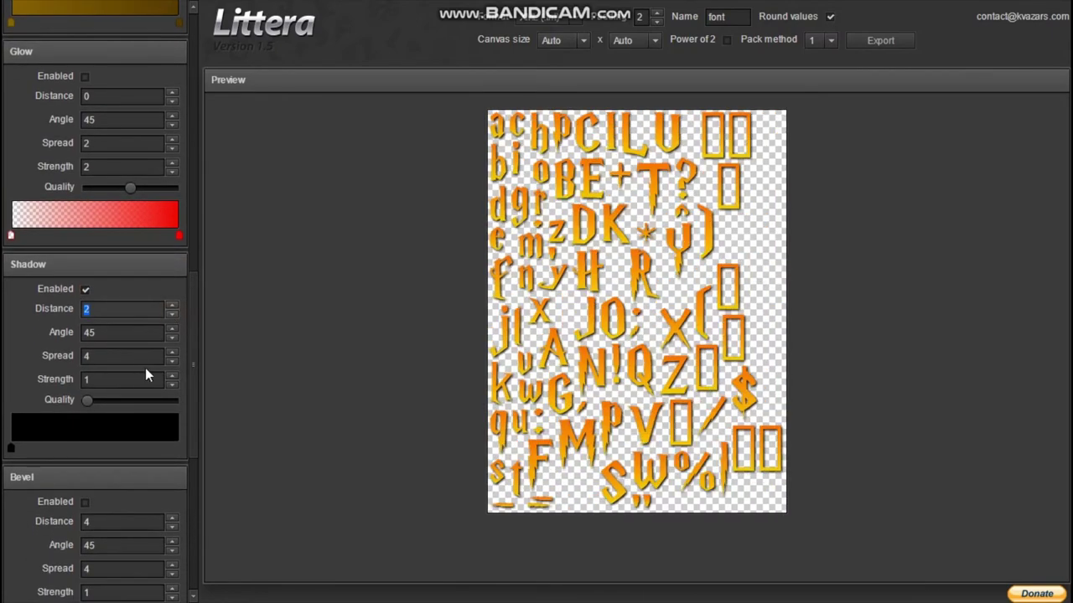
pyautogui.click(174, 363)
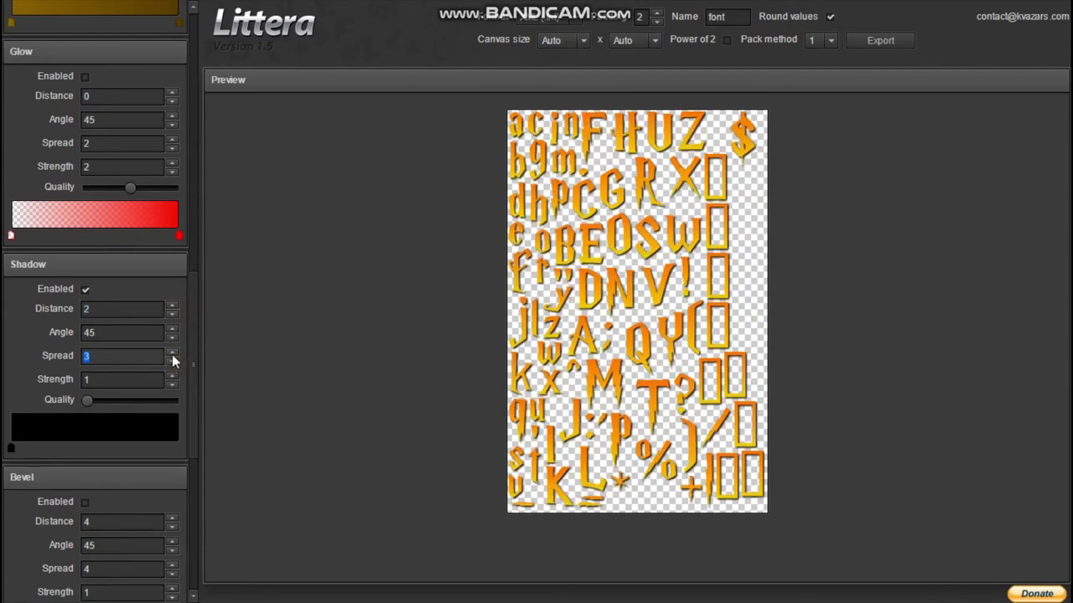
pyautogui.moveTo(87, 400); pyautogui.dragTo(130, 401)
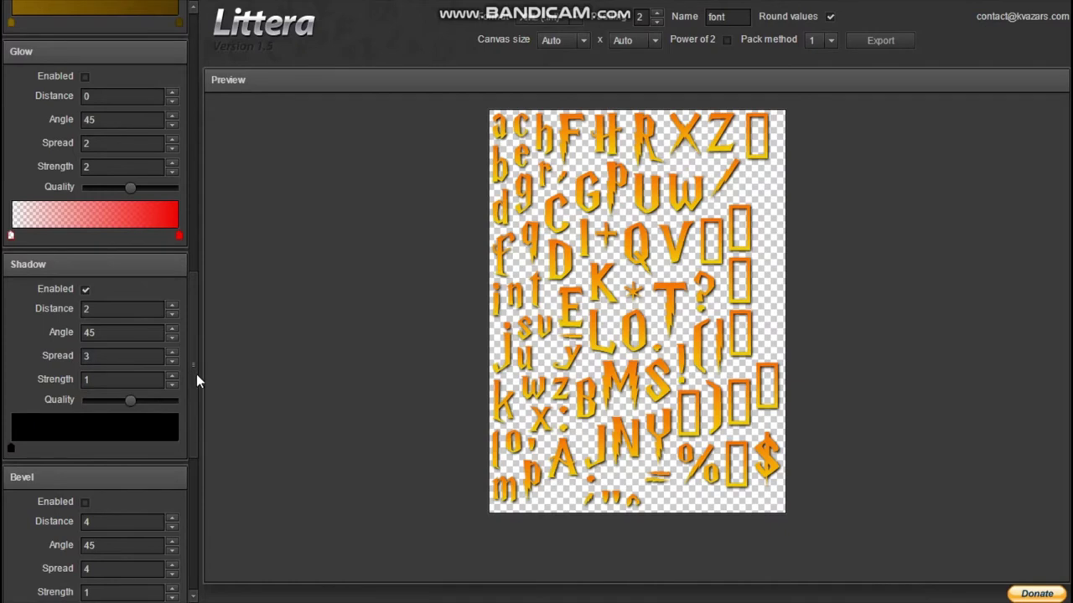
# Try adding the Cyrillic lowercase preset to the included glyphs and return the preset to Latin lowercase.
pyautogui.moveTo(196, 374); pyautogui.dragTo(195, 514)
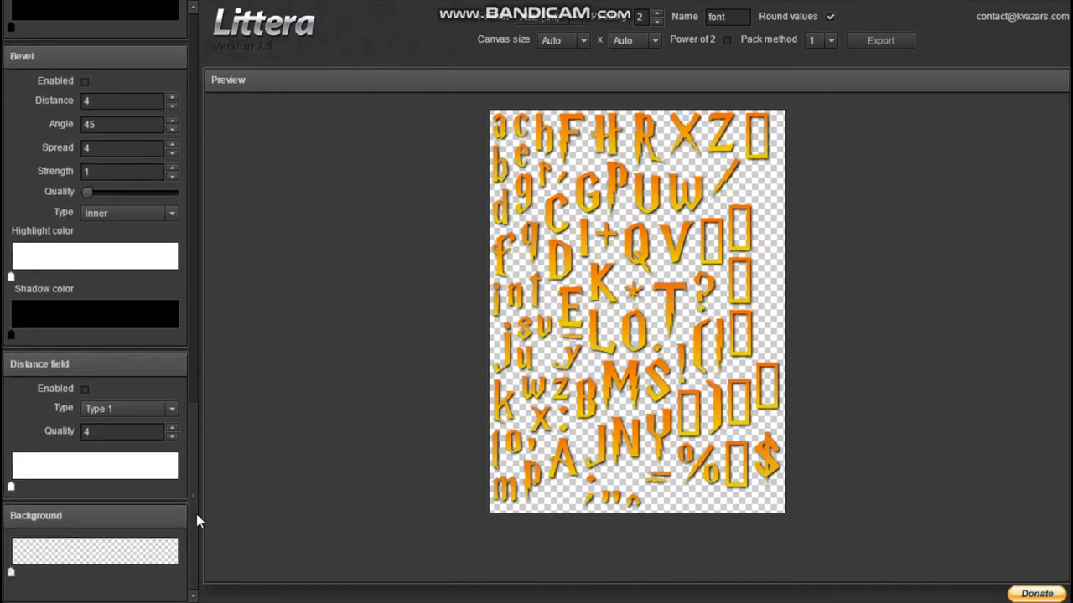
pyautogui.scroll(3, 189, 520)
pyautogui.scroll(-3, 176, 540)
pyautogui.moveTo(192, 443)
pyautogui.mouseDown()
pyautogui.moveTo(186, 132)
pyautogui.moveTo(200, 39)
pyautogui.mouseUp()
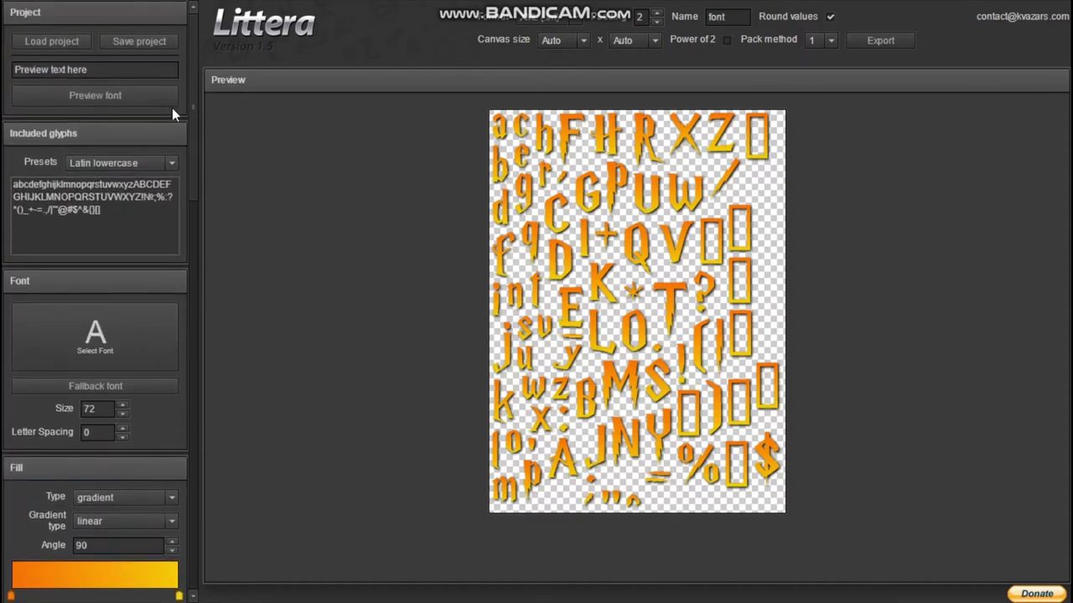
pyautogui.click(172, 163)
pyautogui.moveTo(175, 219)
pyautogui.mouseDown()
pyautogui.moveTo(178, 252)
pyautogui.moveTo(177, 206)
pyautogui.mouseUp()
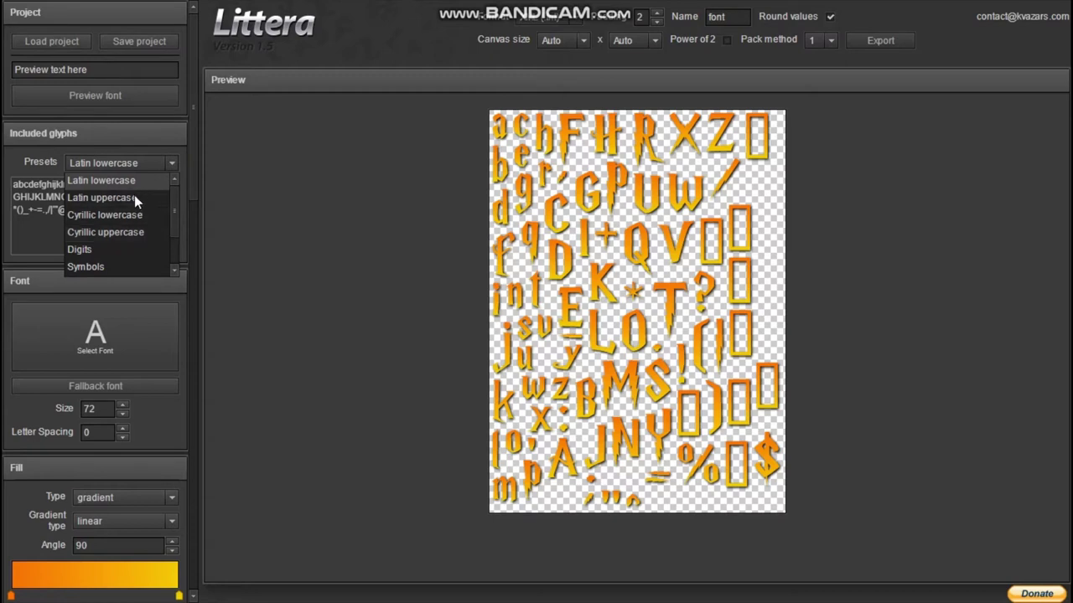
pyautogui.click(120, 216)
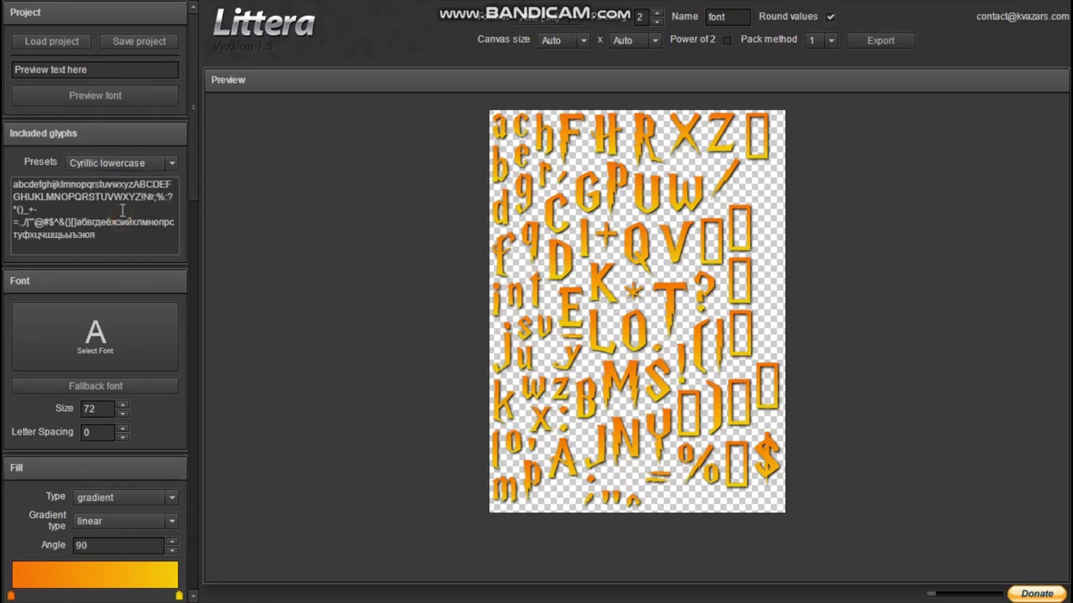
pyautogui.click(169, 169)
pyautogui.click(152, 177)
pyautogui.click(171, 168)
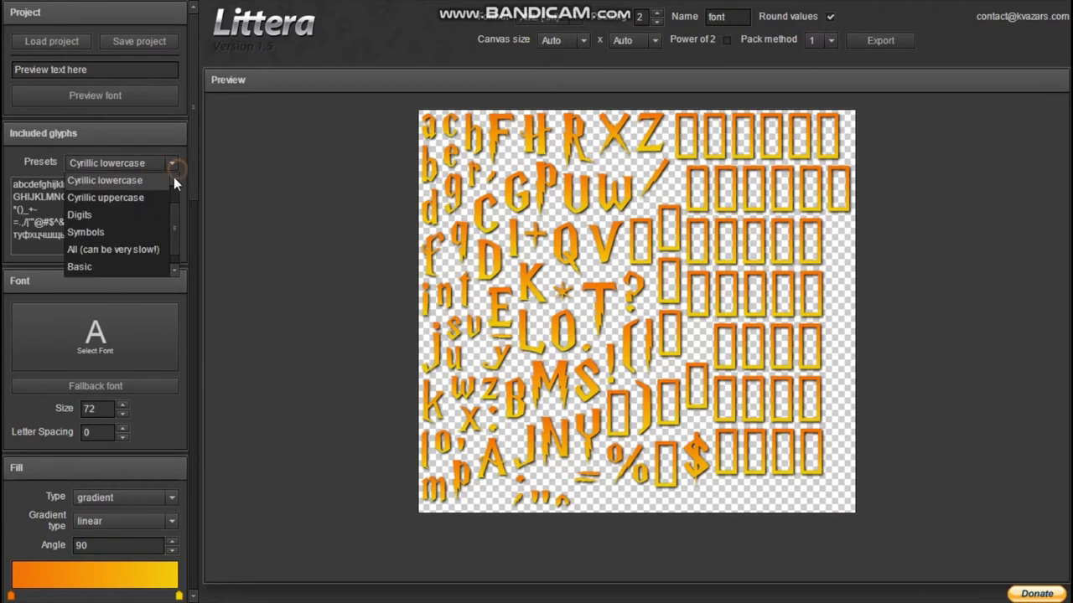
pyautogui.click(104, 181)
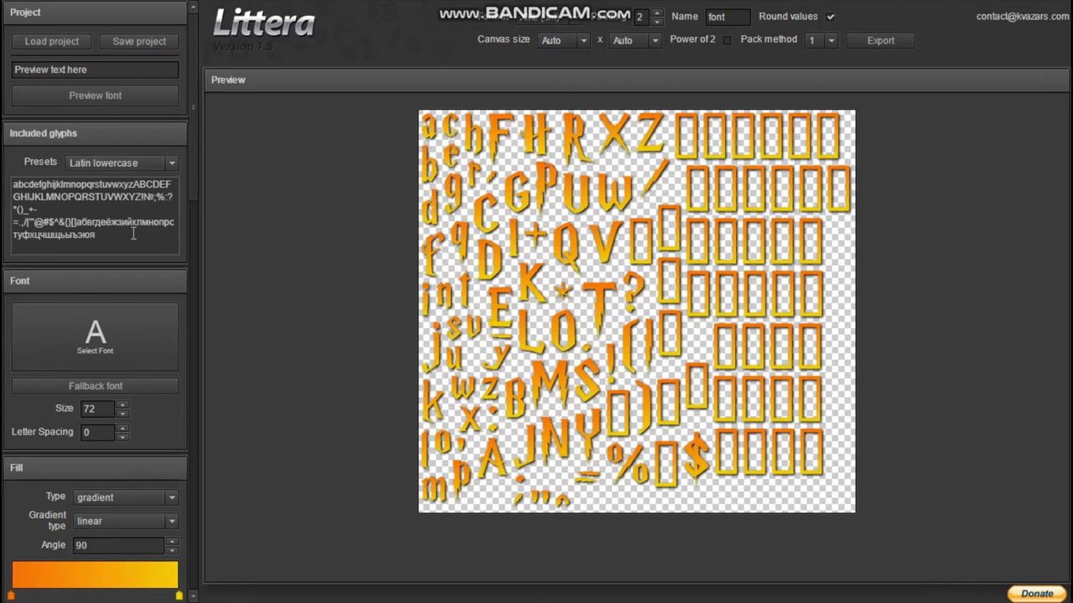
pyautogui.moveTo(137, 228); pyautogui.dragTo(4, 216)
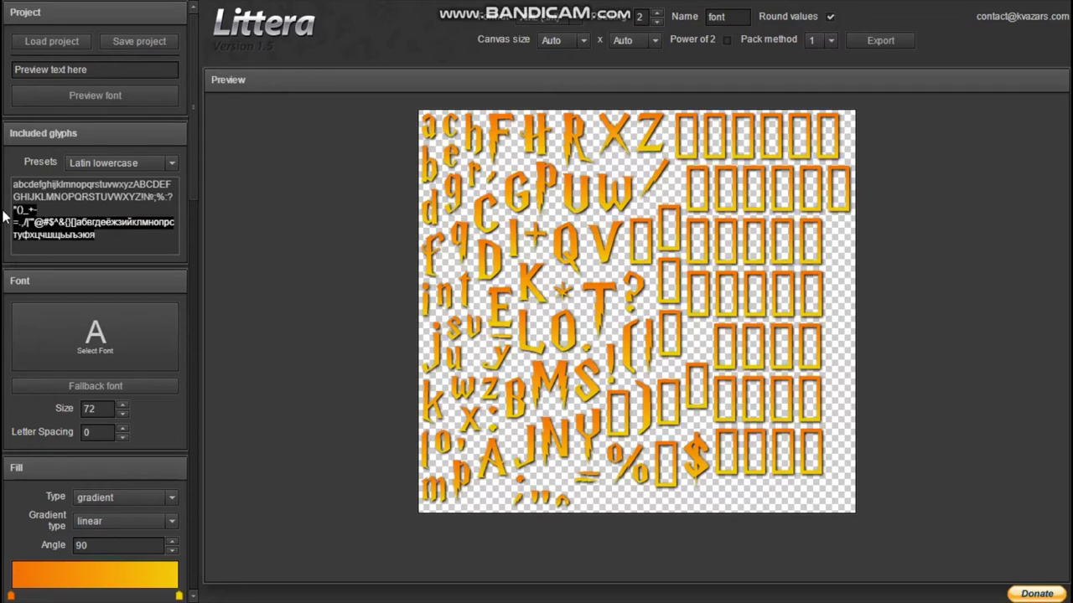
pyautogui.press('BackSpace')
pyautogui.press('BackSpace')
pyautogui.press('BackSpace')
pyautogui.press('BackSpace')
pyautogui.press('BackSpace')
pyautogui.press('BackSpace')
pyautogui.press('BackSpace')
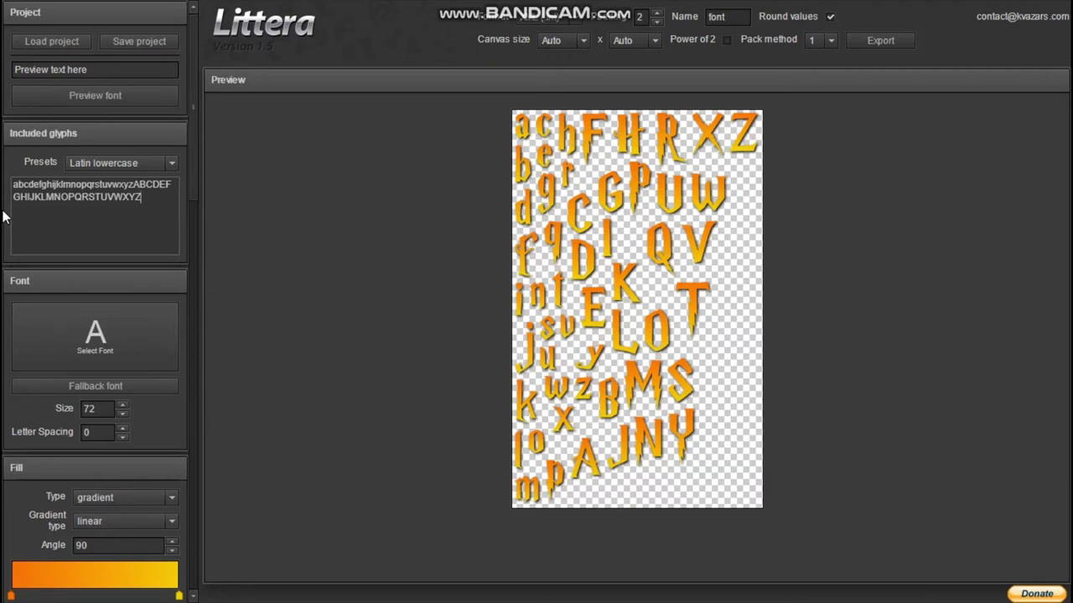
pyautogui.write('=01')
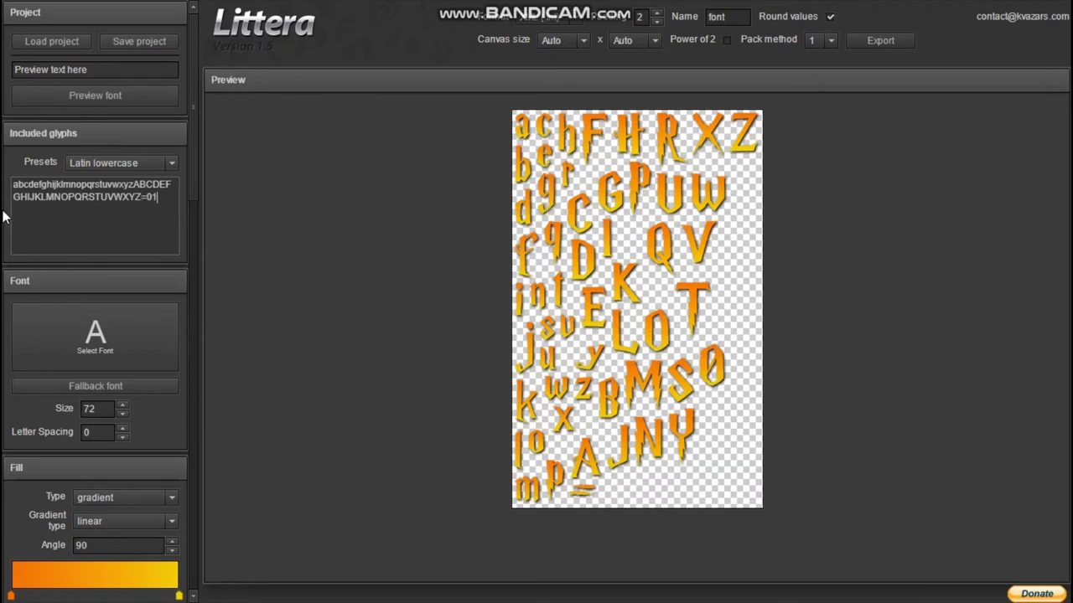
pyautogui.write('23456789')
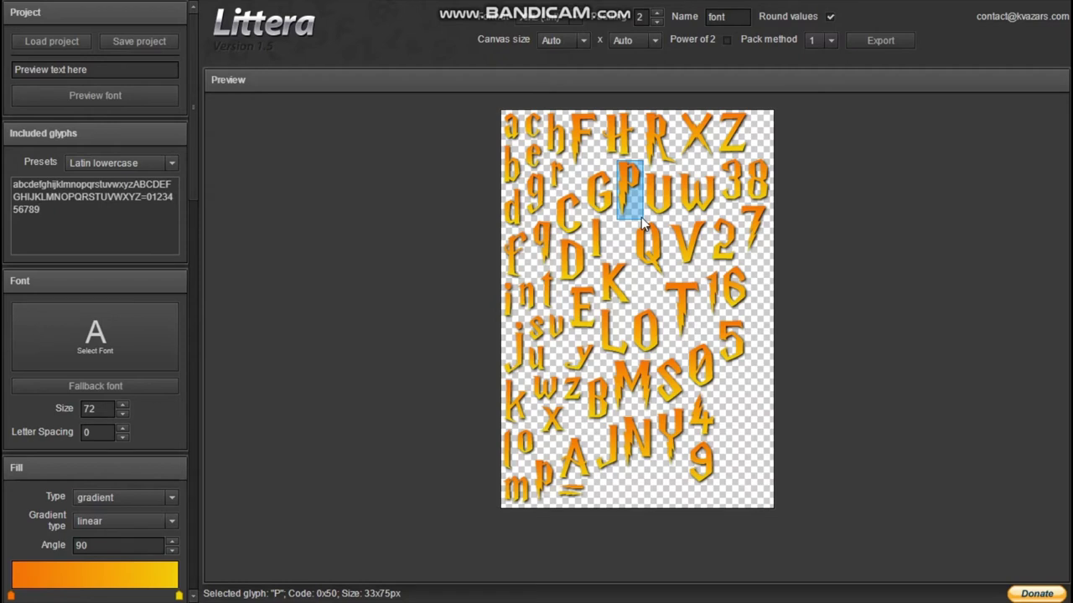
# Choose XML (.fnt) as the output format for the bitmap font.
pyautogui.click(576, 25)
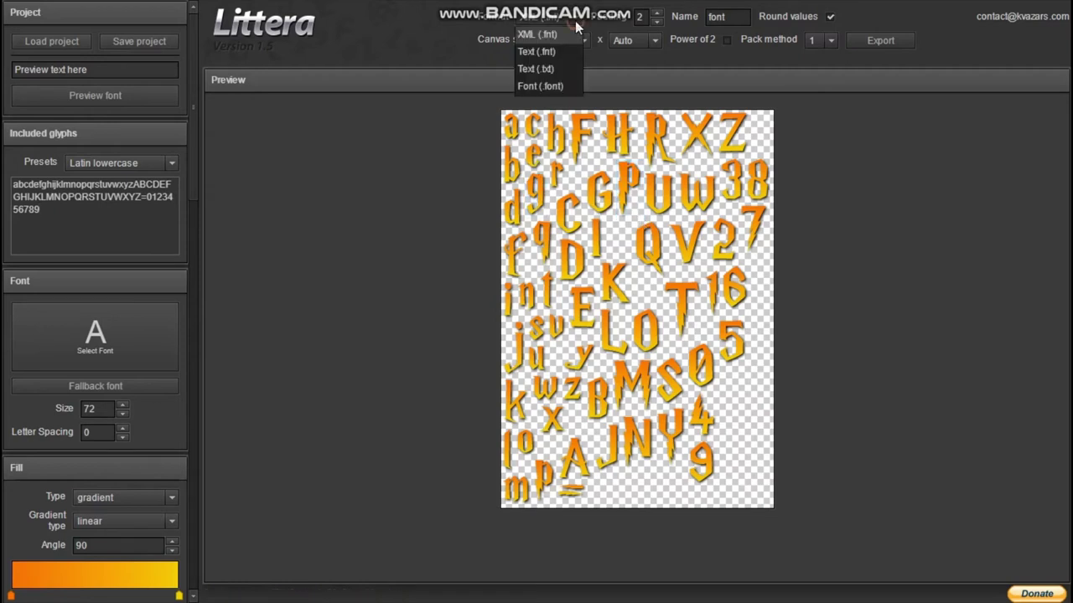
pyautogui.click(577, 27)
pyautogui.click(576, 24)
pyautogui.click(553, 35)
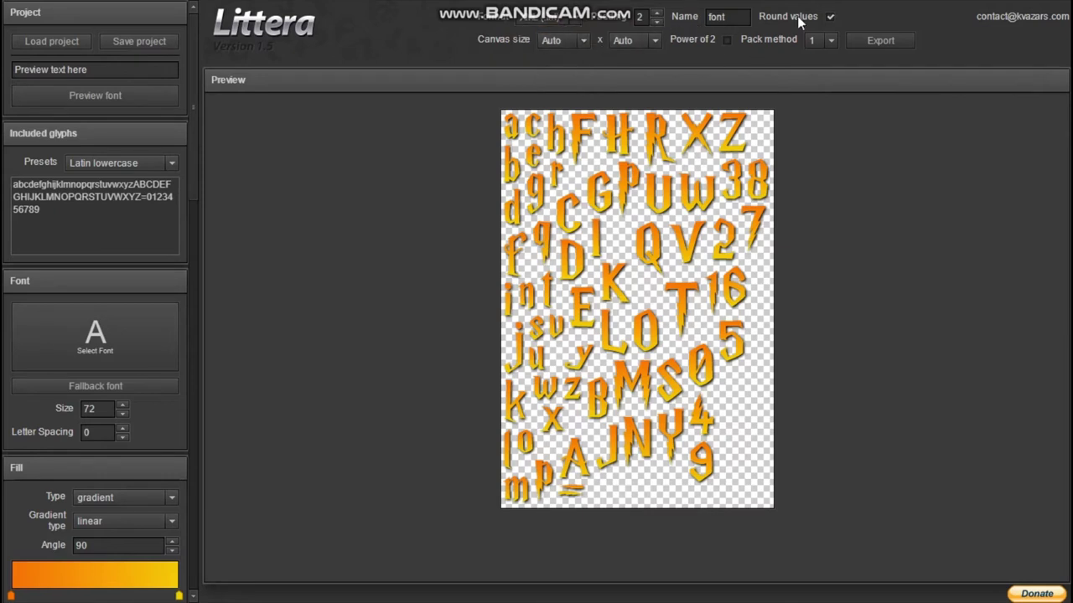
# Export the bitmap font with scaling 1 and save the zip file in Downloads as fonthp.
pyautogui.click(889, 44)
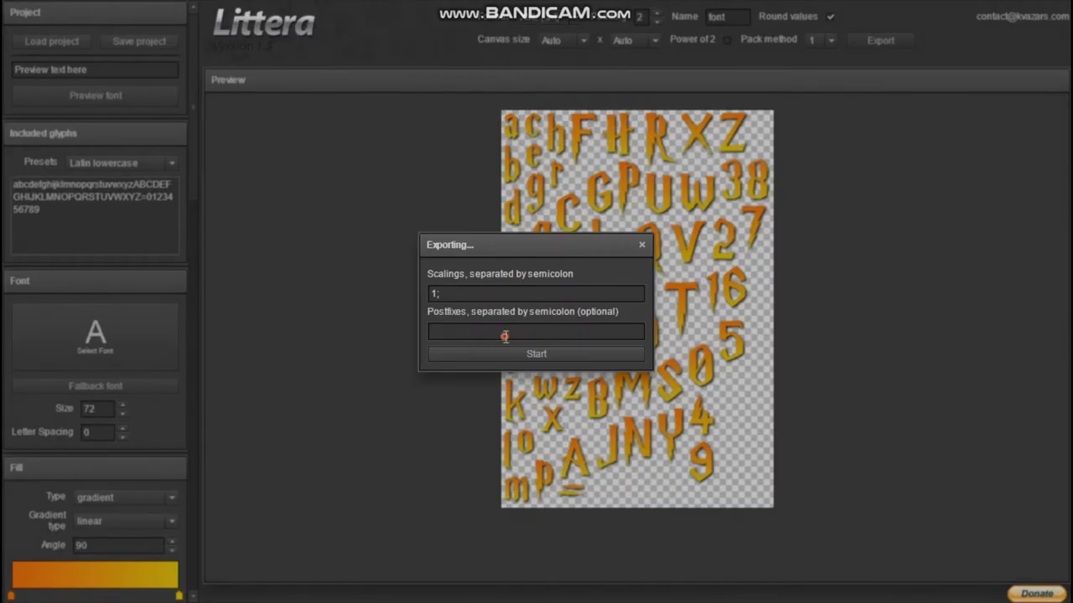
pyautogui.click(546, 355)
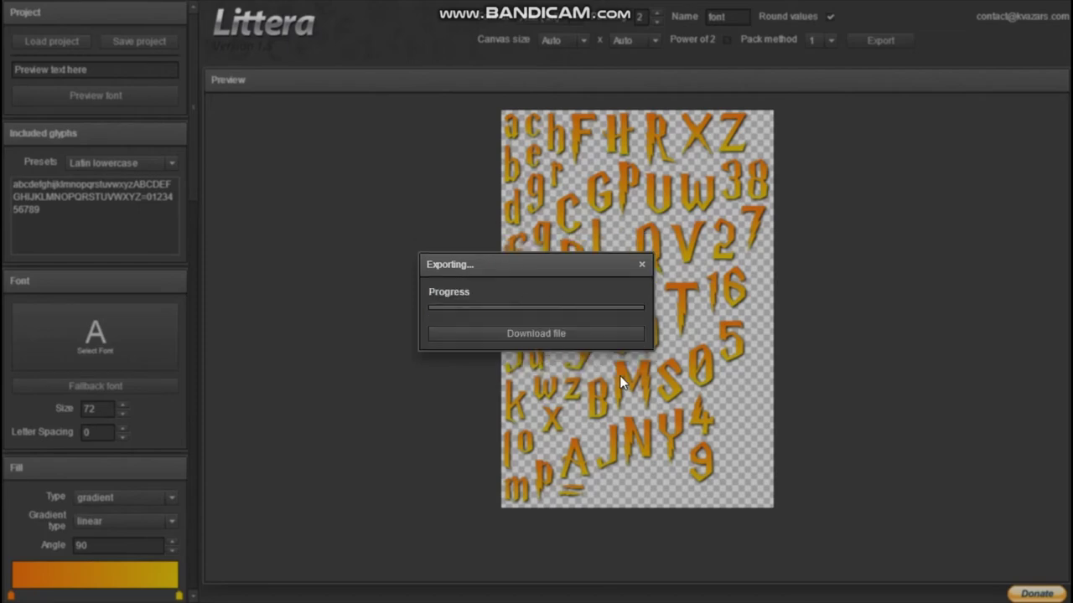
pyautogui.click(569, 335)
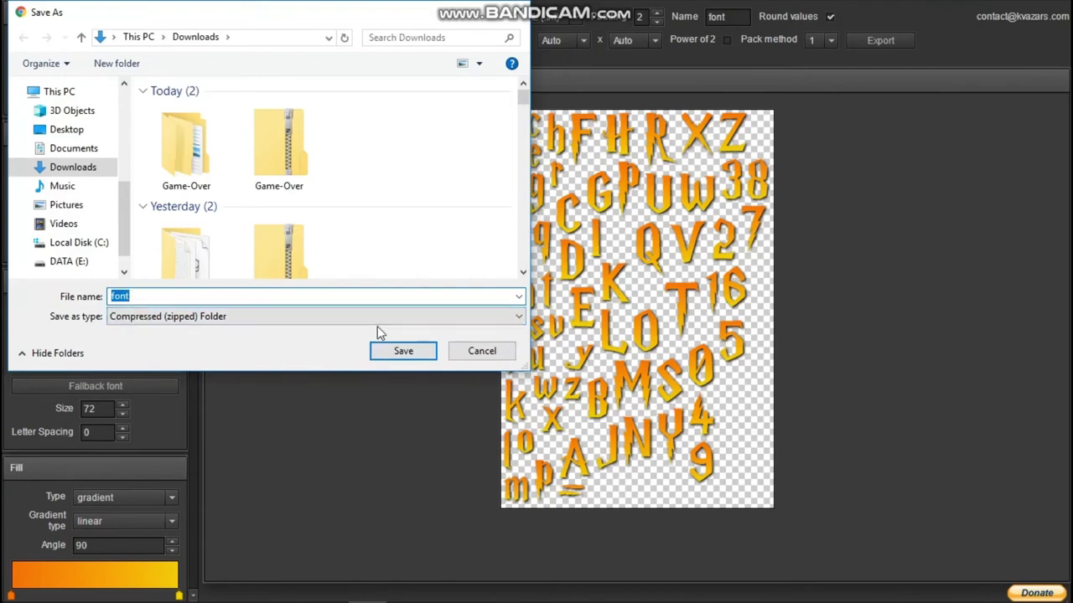
pyautogui.press('End')
pyautogui.write('hp')
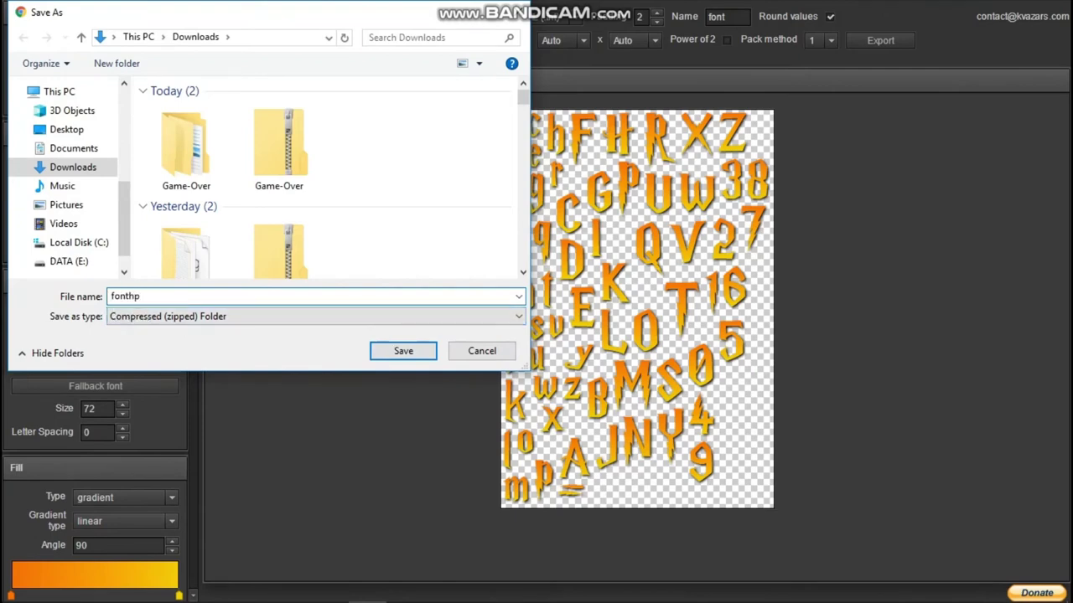
pyautogui.click(406, 350)
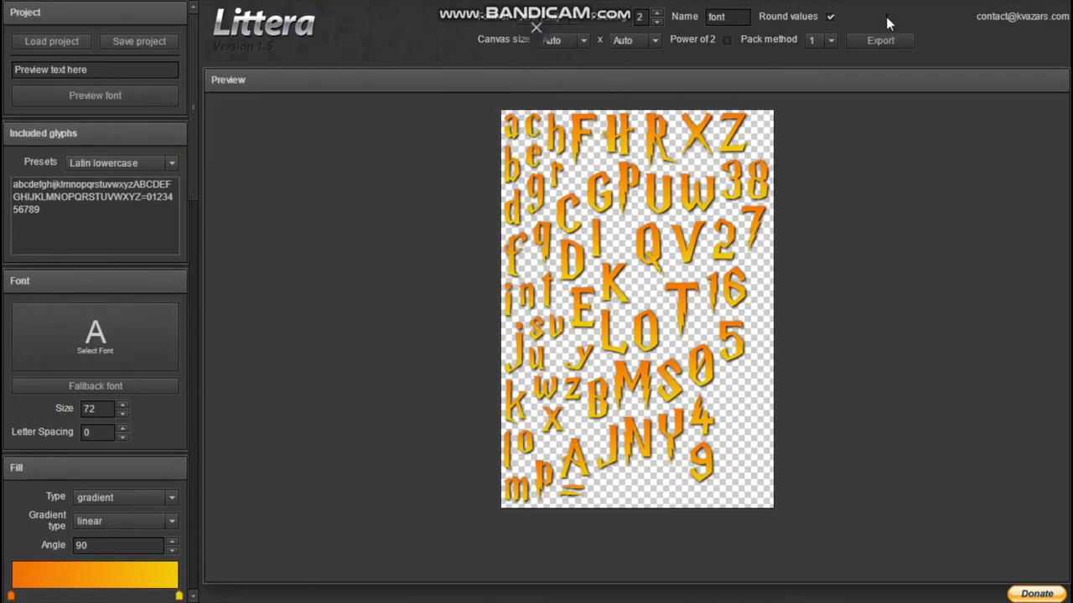
# Switch to the Downloads folder in File Explorer and extract the fonthp archive into its own fonthp folder.
pyautogui.press('F11')
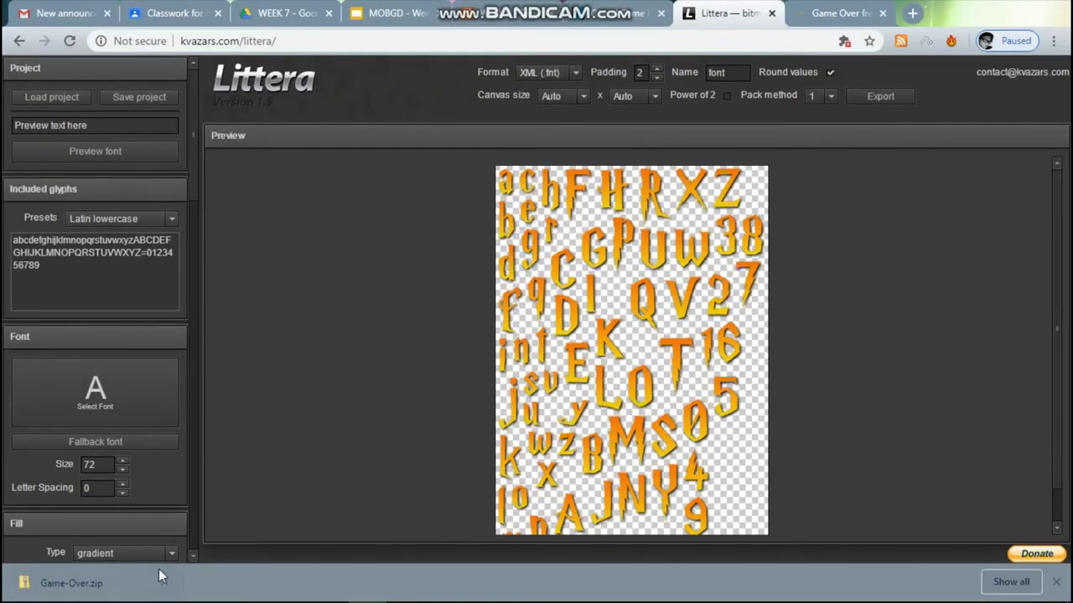
pyautogui.hotkey('alt', 'Tab')
pyautogui.hotkey('alt', 'Tab')
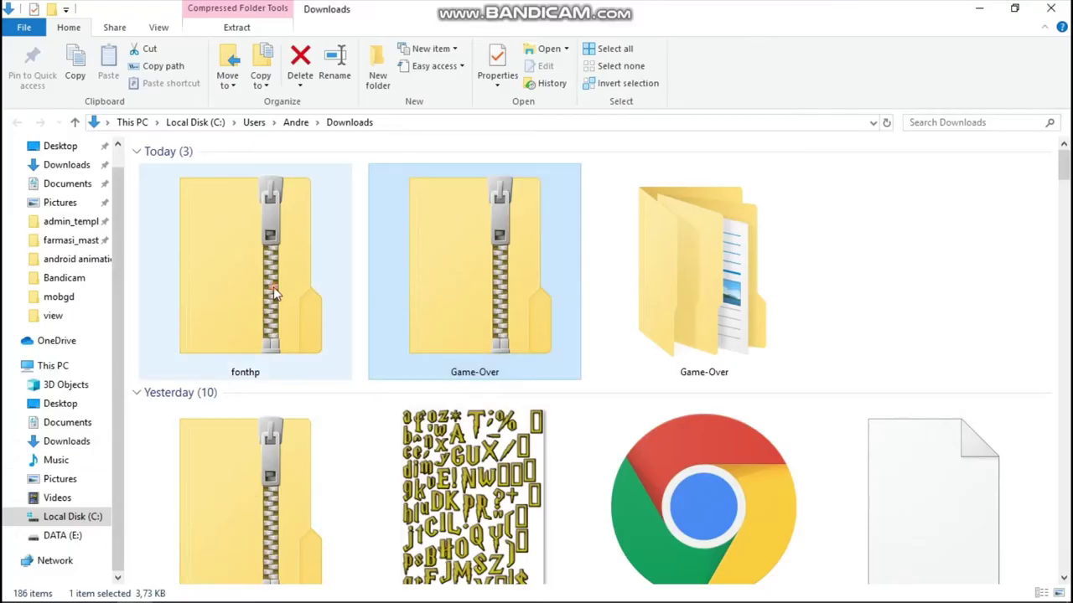
pyautogui.rightClick(273, 287)
pyautogui.click(339, 283)
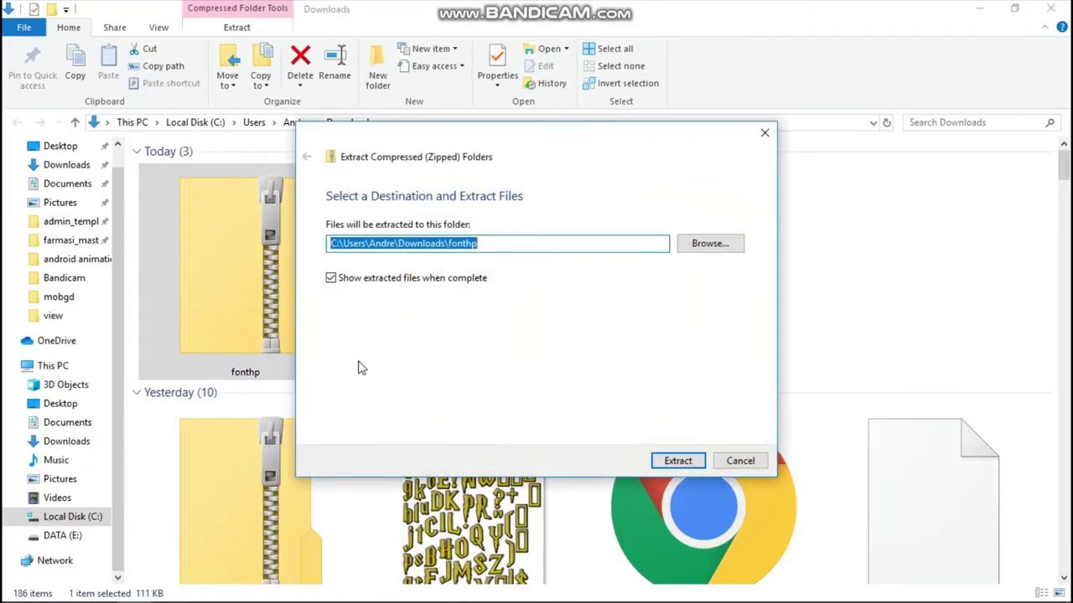
pyautogui.click(677, 463)
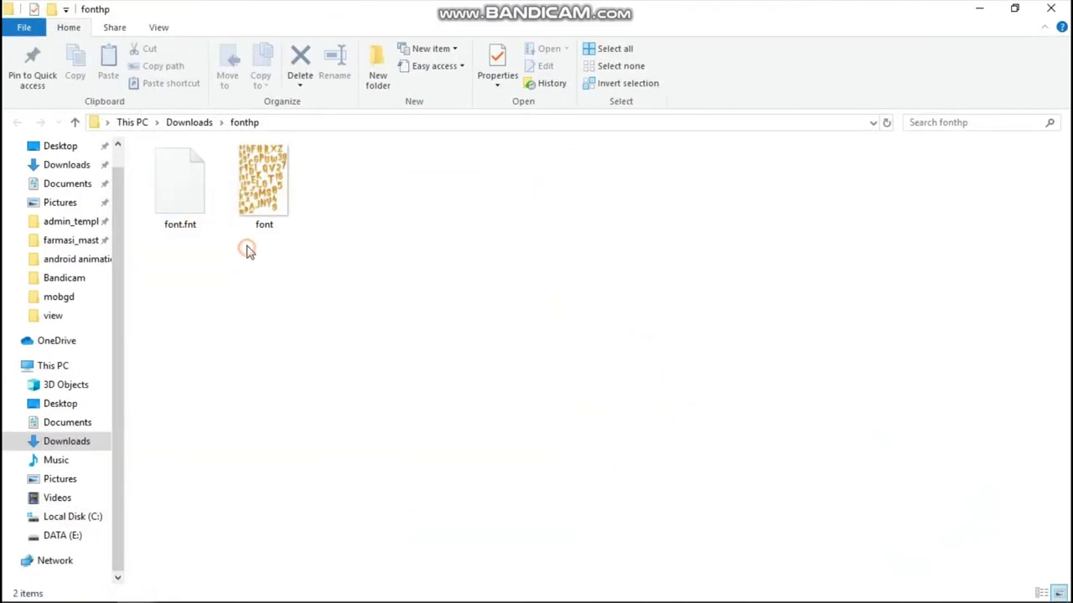
# Open the extracted font.fnt file in Sublime Text.
pyautogui.click(186, 194)
pyautogui.click(270, 189)
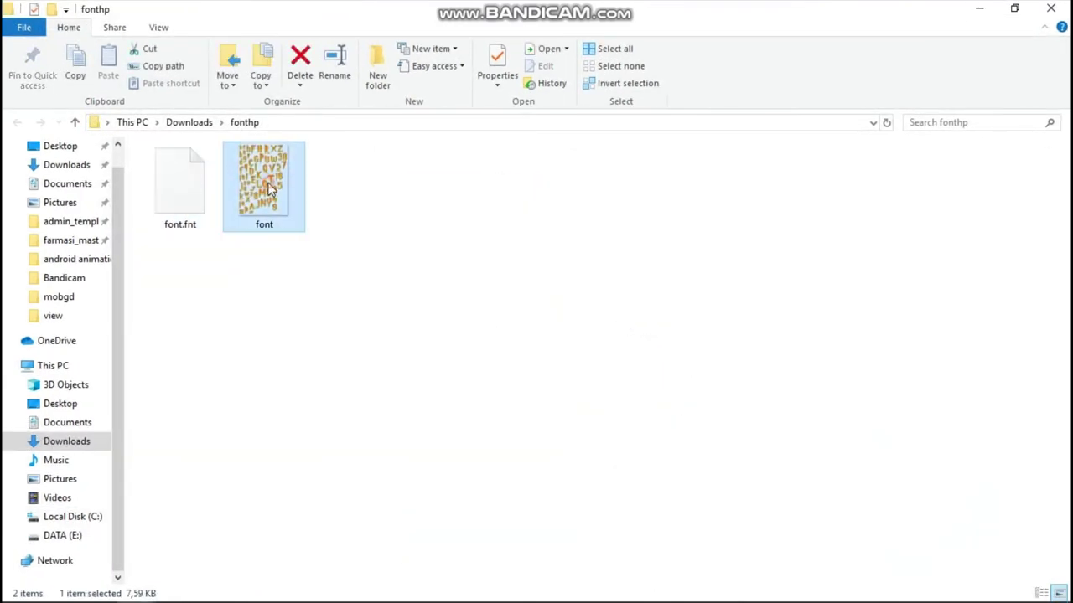
pyautogui.click(201, 201)
pyautogui.click(292, 196)
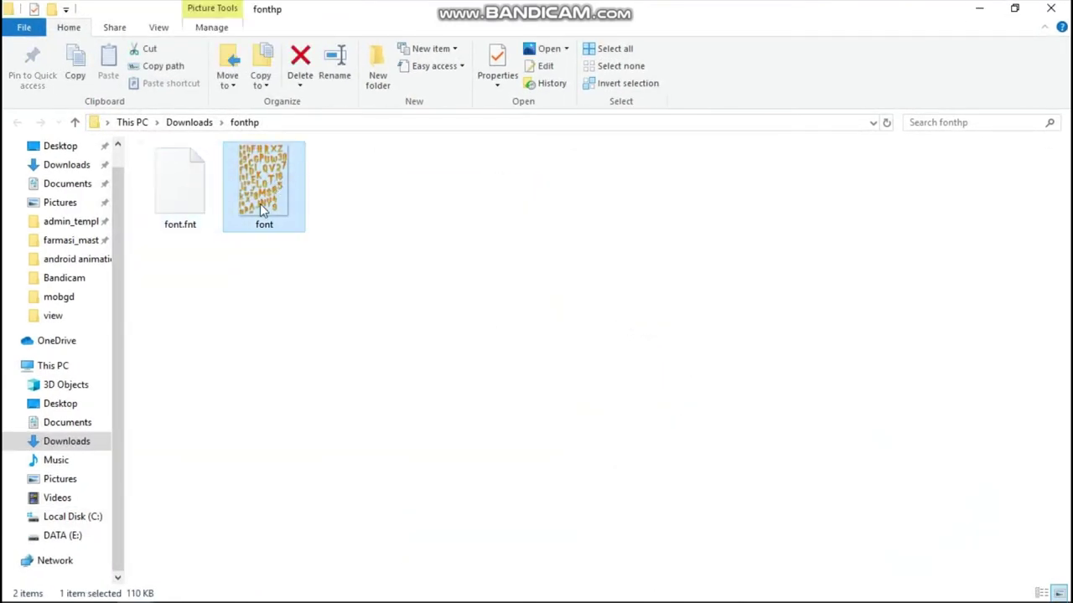
pyautogui.click(198, 214)
pyautogui.rightClick(187, 193)
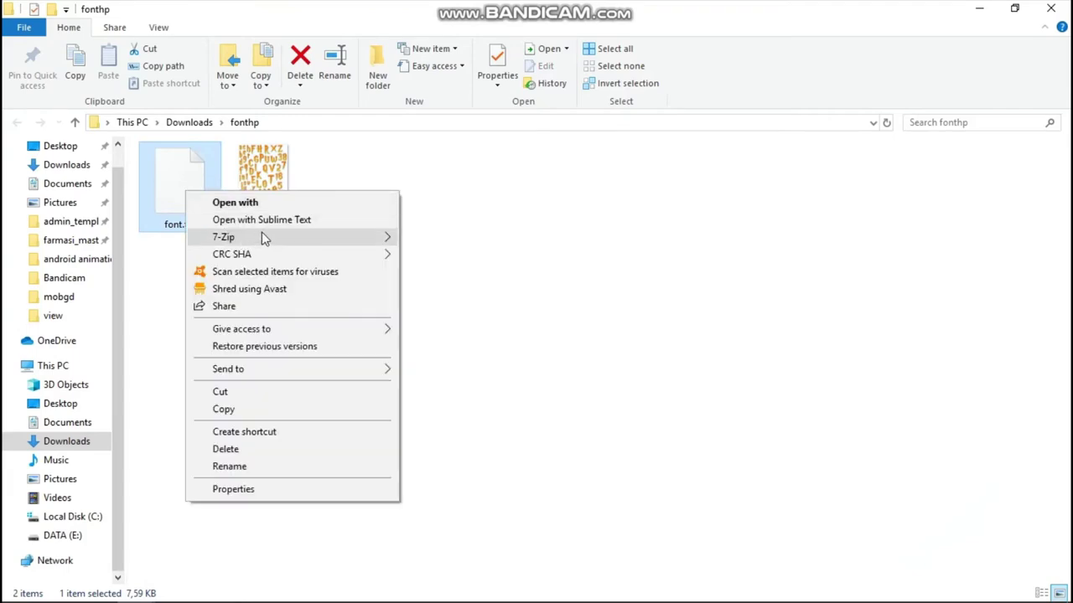
pyautogui.click(266, 220)
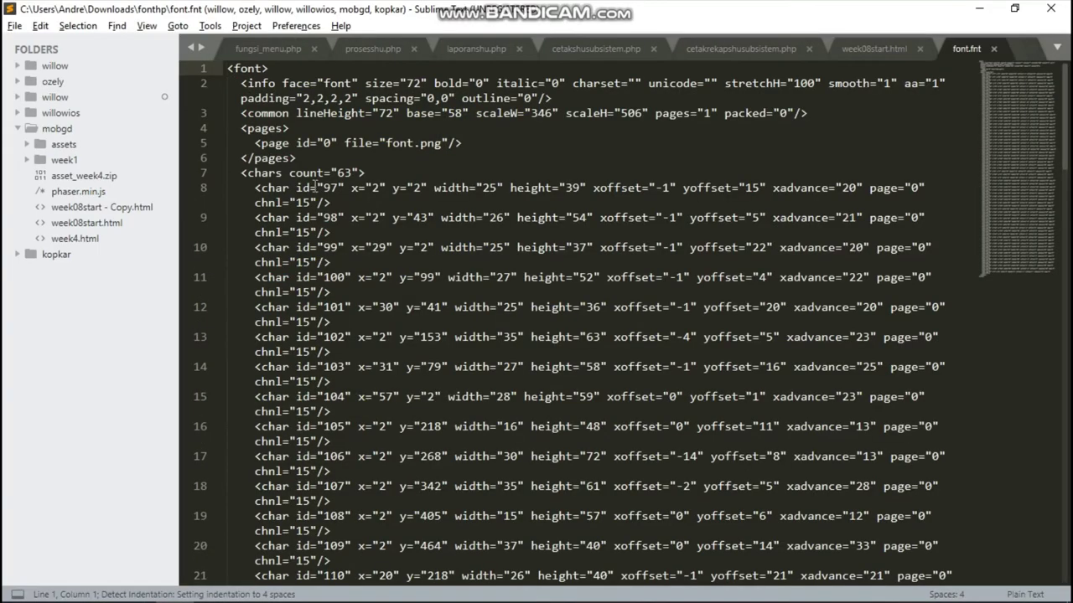
# Examine the character entries in font.fnt, checking the id, x and y position and width of the first one.
pyautogui.scroll(-1, 315, 186)
pyautogui.click(352, 144)
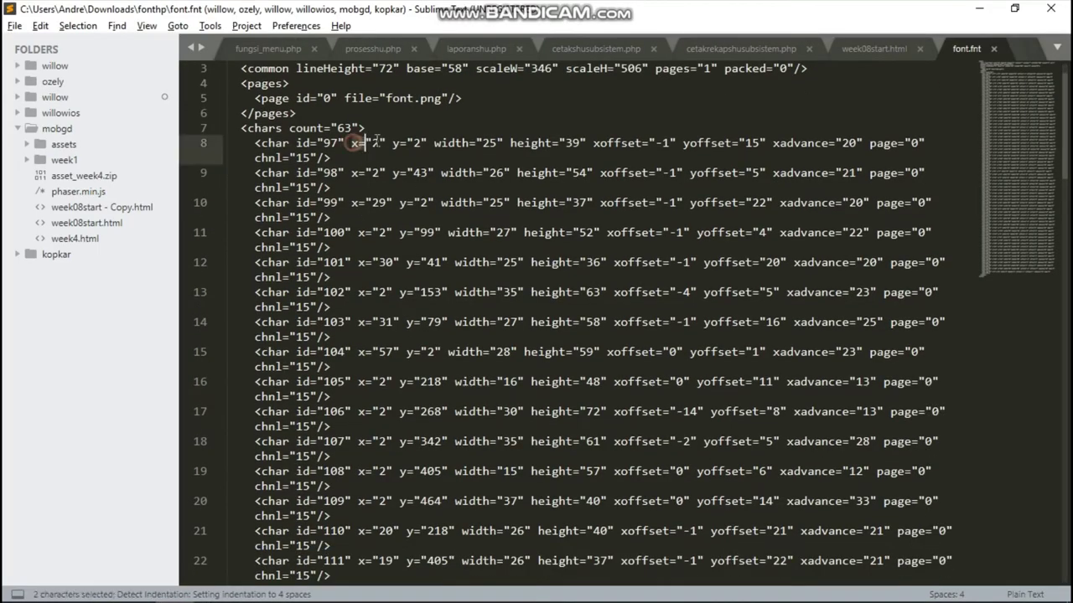
pyautogui.moveTo(352, 144); pyautogui.dragTo(419, 144)
pyautogui.doubleClick(488, 144)
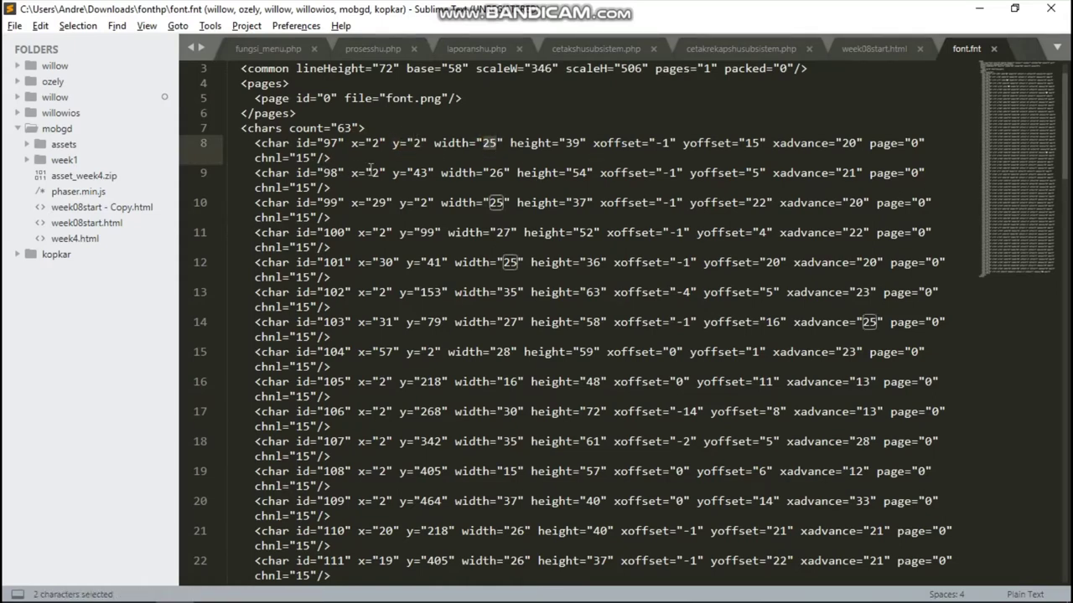
pyautogui.doubleClick(330, 143)
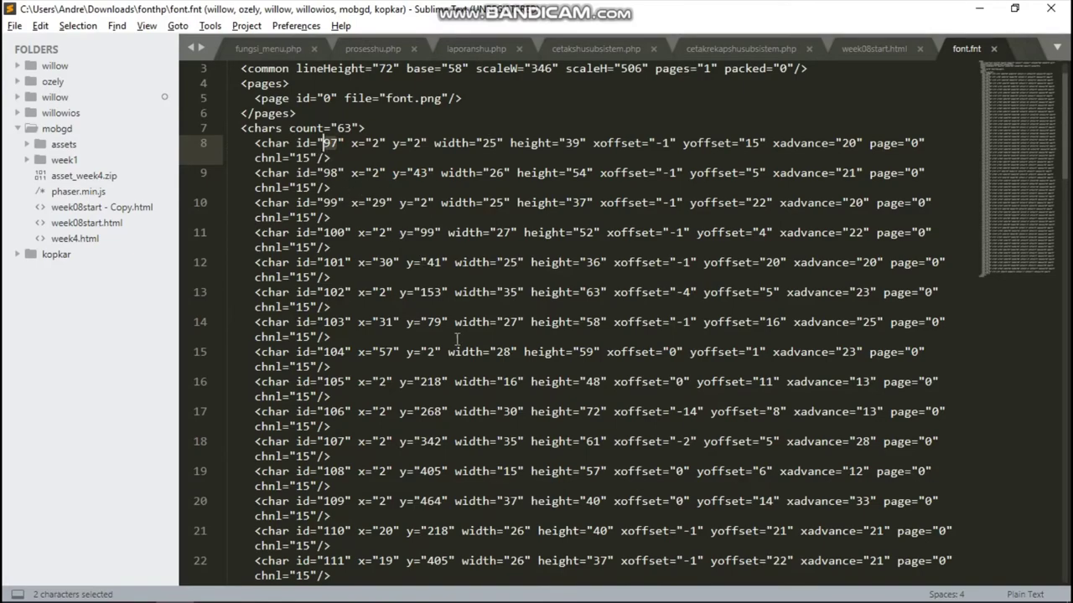
pyautogui.scroll(-5, 461, 343)
# Review the slide on loading bitmap fonts in Phaser, and switch to week08start.html in Sublime Text.
pyautogui.hotkey('alt', 'Tab')
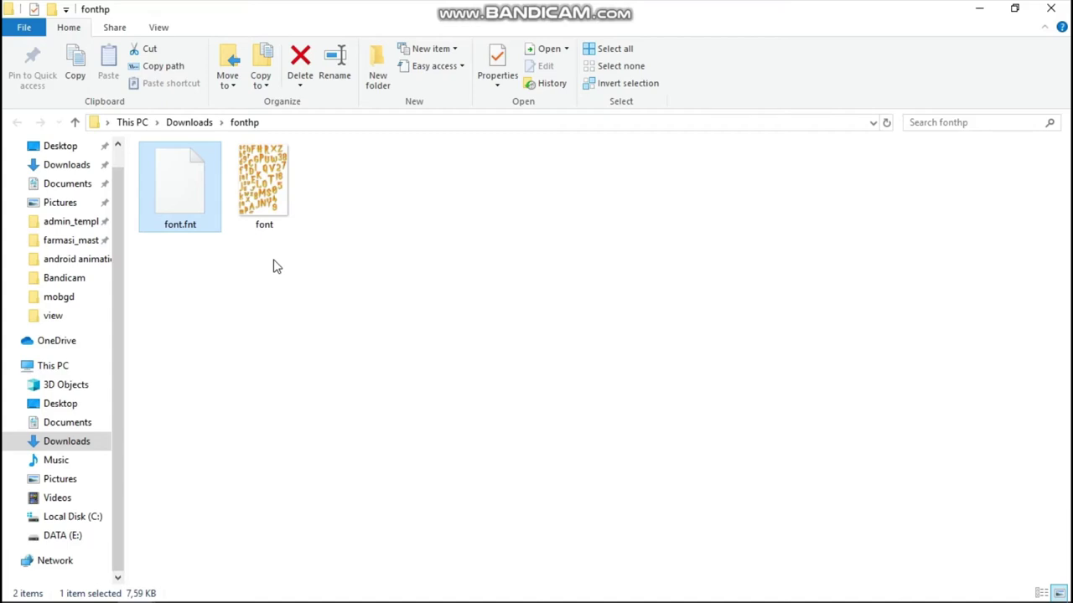
pyautogui.hotkey('alt', 'Tab')
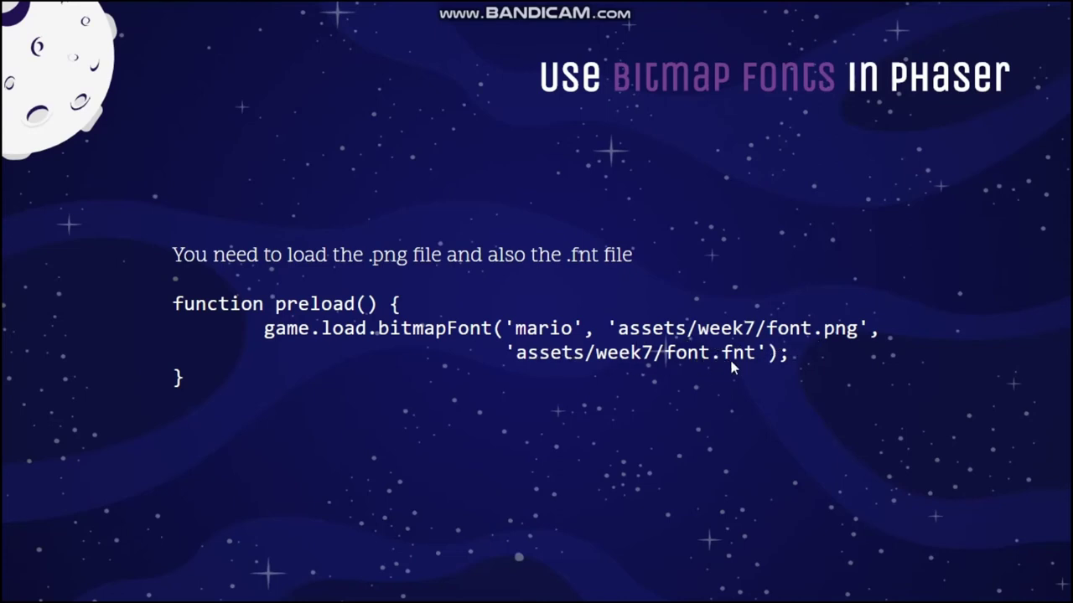
pyautogui.hotkey('alt', 'Tab')
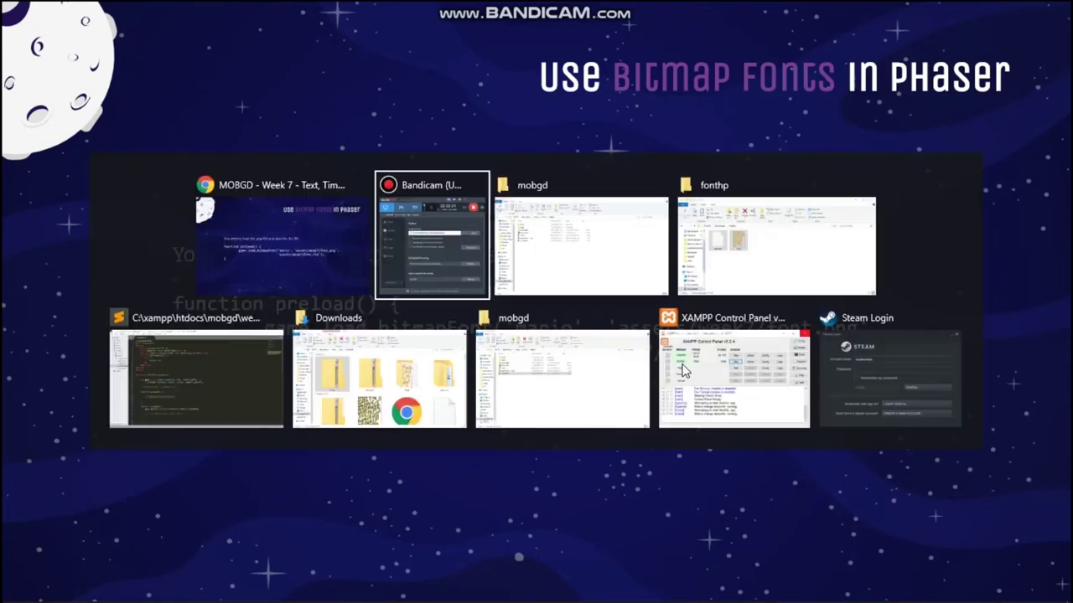
pyautogui.hotkey('alt', 'Tab')
pyautogui.hotkey('alt', 'Tab')
pyautogui.hotkey('alt', 'Tab')
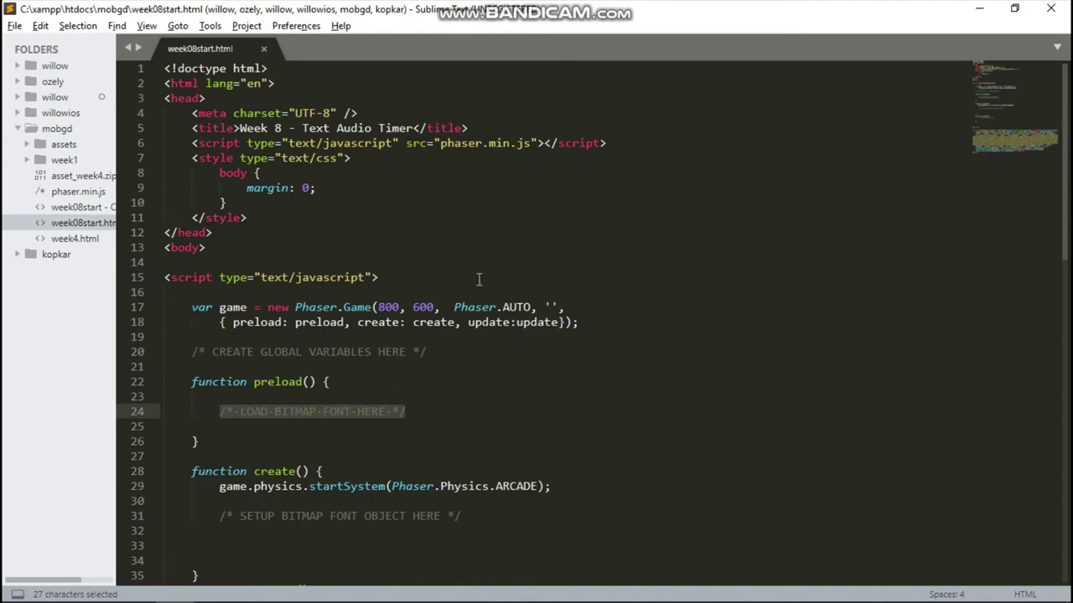
# Switch to the fonthp folder in File Explorer and copy both the font.fnt file and the font image.
pyautogui.hotkey('alt', 'Tab')
pyautogui.hotkey('alt', 'Tab')
pyautogui.hotkey('alt', 'Tab')
pyautogui.hotkey('alt', 'Tab')
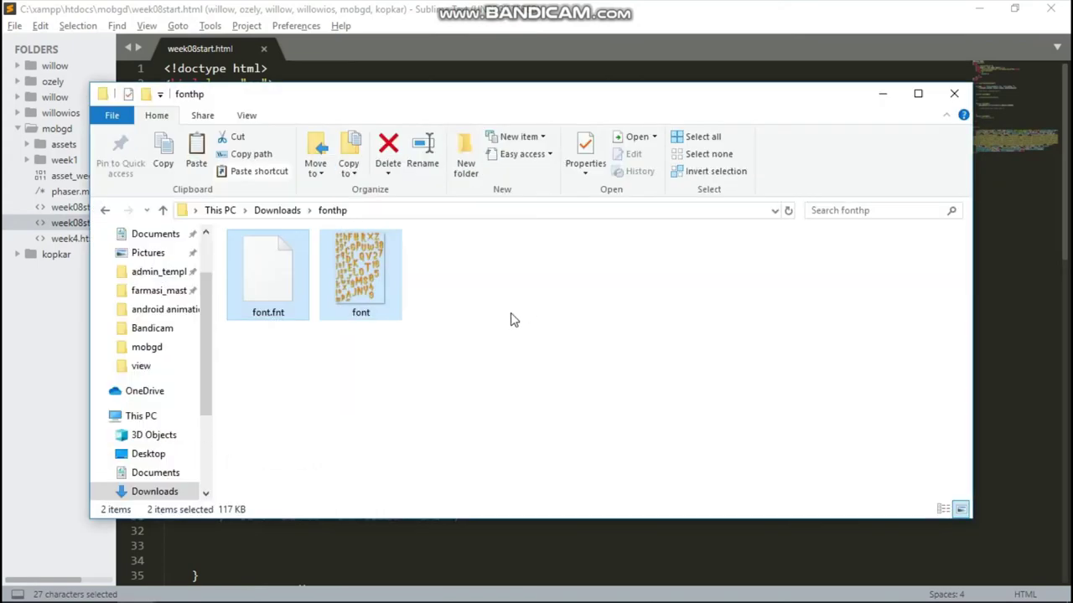
pyautogui.moveTo(543, 373); pyautogui.dragTo(299, 295)
# Create a folder named fonts in the mobgd project folder and paste the two copied font files into it.
pyautogui.hotkey('alt', 'Tab')
pyautogui.hotkey('alt', 'Tab')
pyautogui.hotkey('alt', 'Tab')
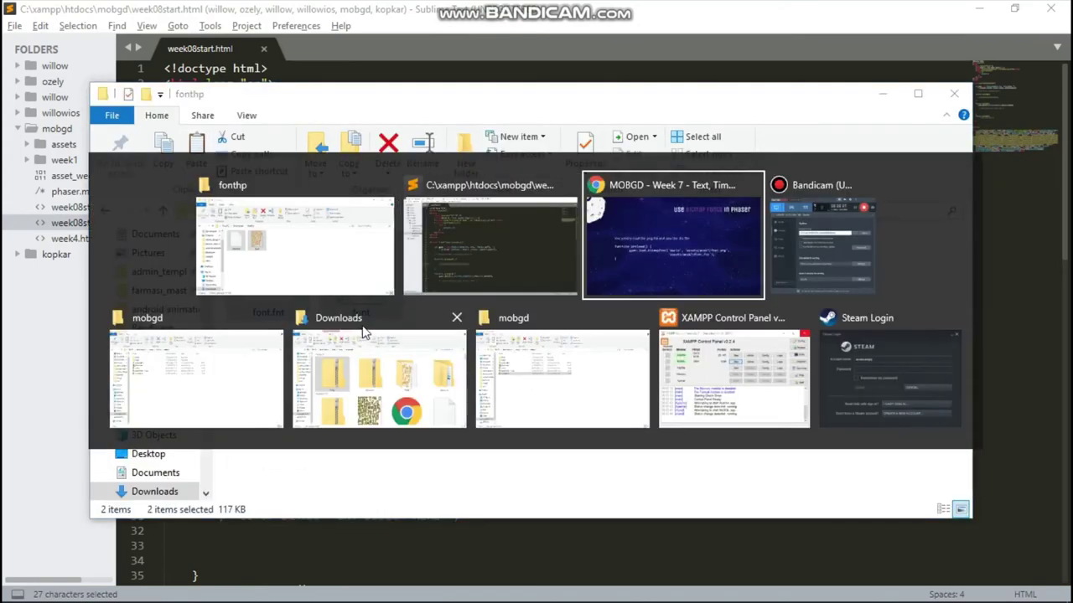
pyautogui.hotkey('alt', 'Tab')
pyautogui.rightClick(408, 412)
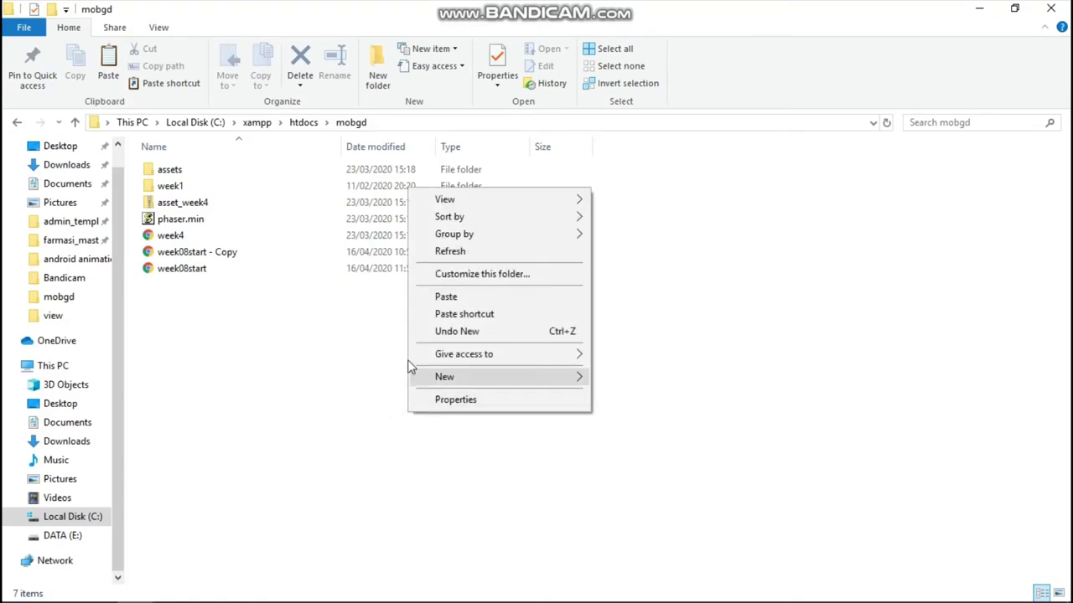
pyautogui.click(279, 371)
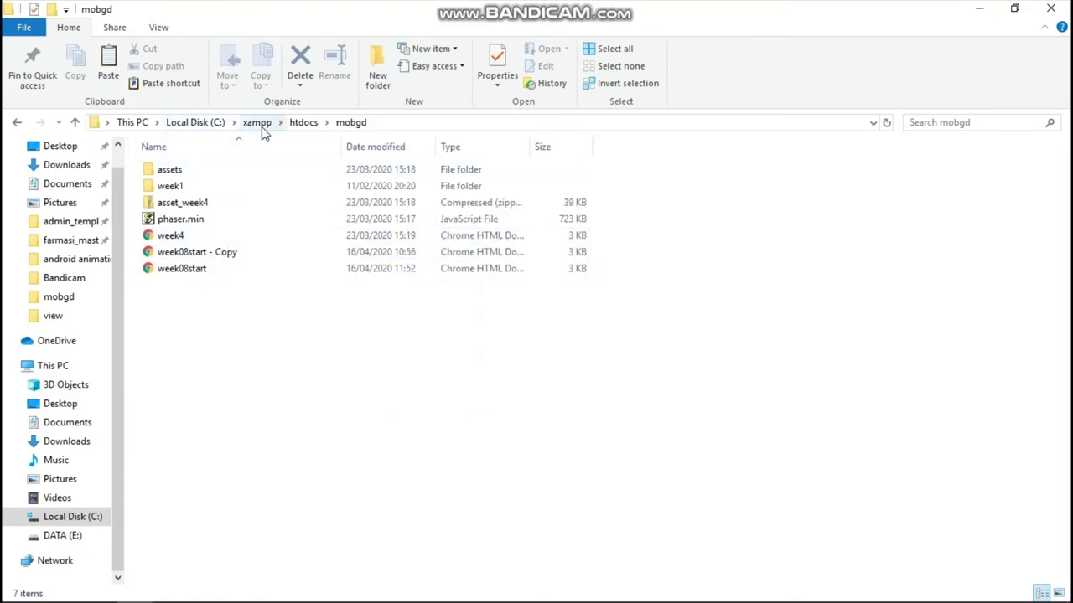
pyautogui.rightClick(240, 371)
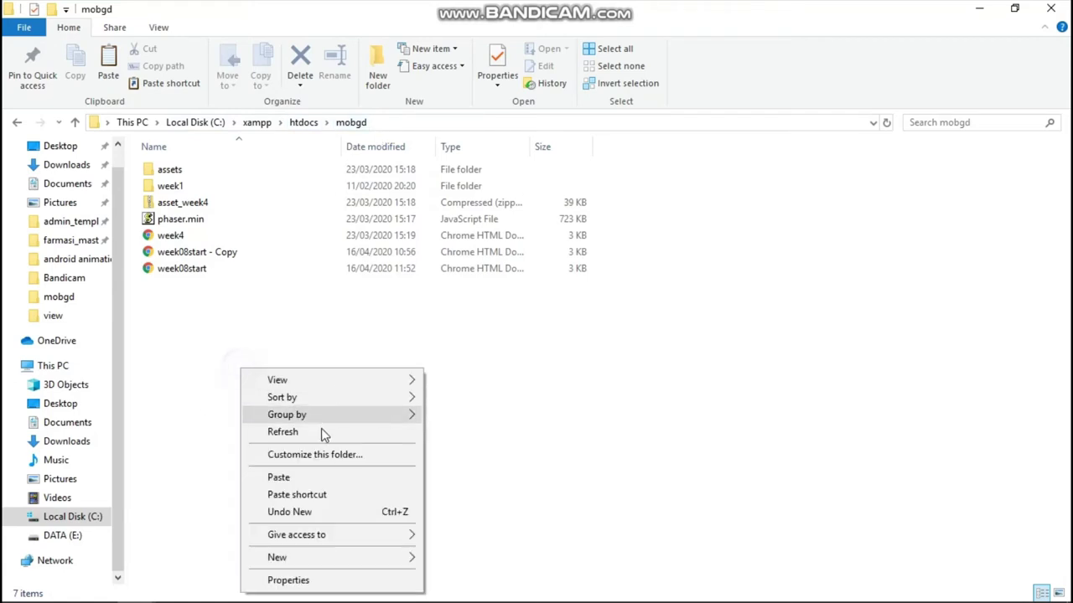
pyautogui.moveTo(346, 564)
pyautogui.click(465, 449)
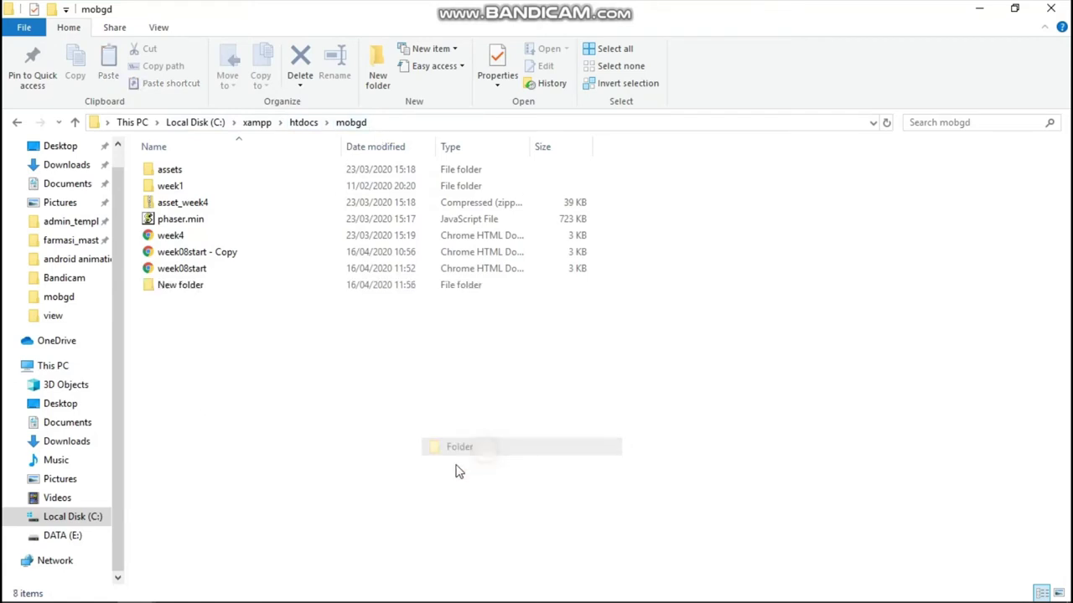
pyautogui.write('fonts')
pyautogui.press('Return')
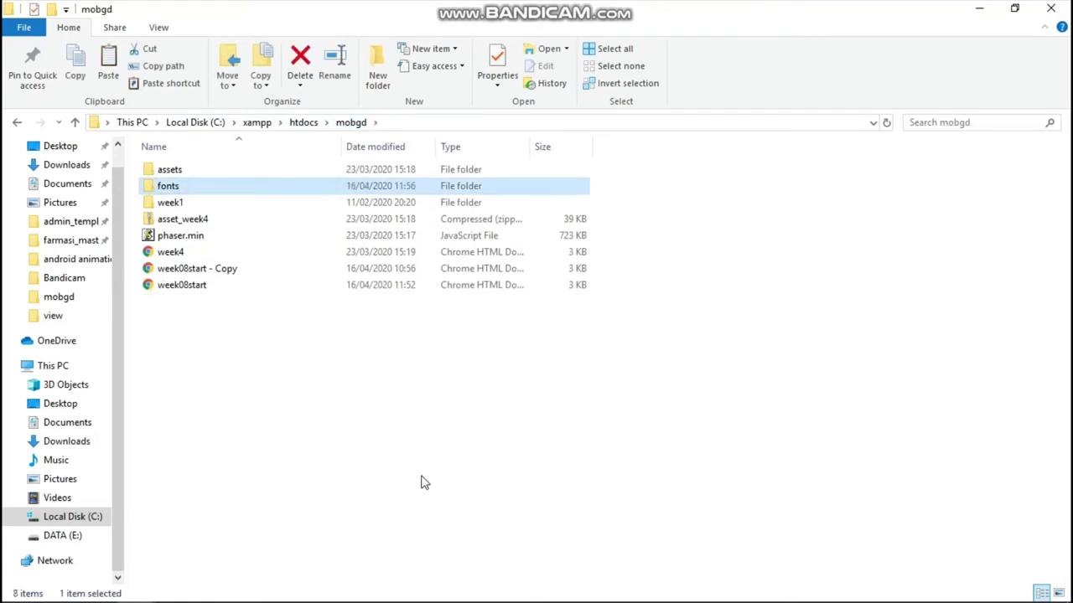
pyautogui.press('Return')
pyautogui.hotkey('ctrl', 'v')
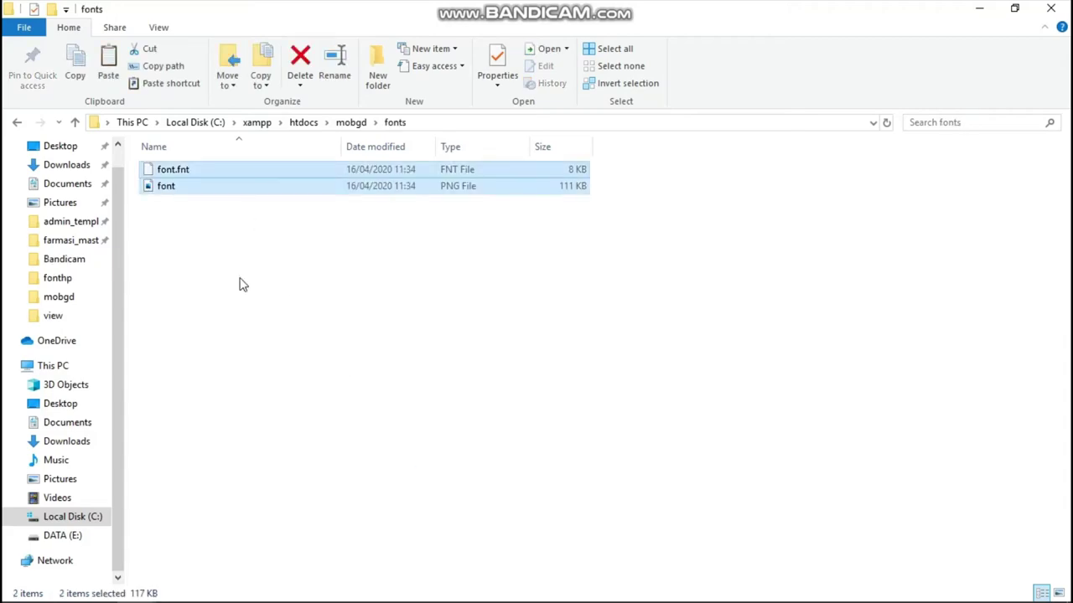
# Switch to week08start.html in Sublime Text and replace the LOAD BITMAP FONT HERE comment in preload() with an indented empty line.
pyautogui.hotkey('alt', 'Tab')
pyautogui.hotkey('alt', 'Tab')
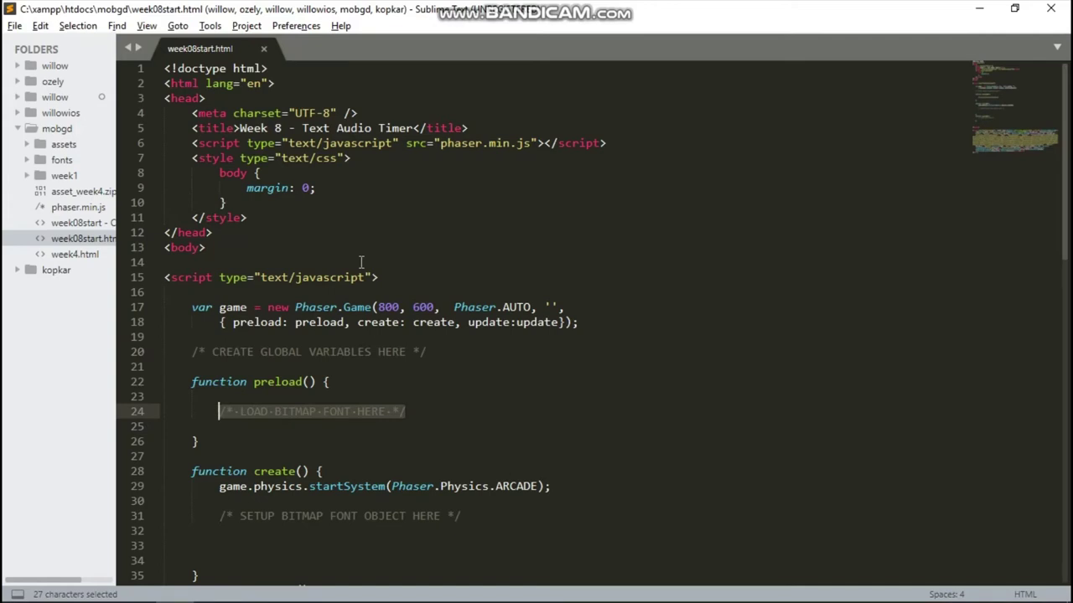
pyautogui.click(227, 428)
pyautogui.moveTo(220, 411); pyautogui.dragTo(388, 426)
pyautogui.press('BackSpace')
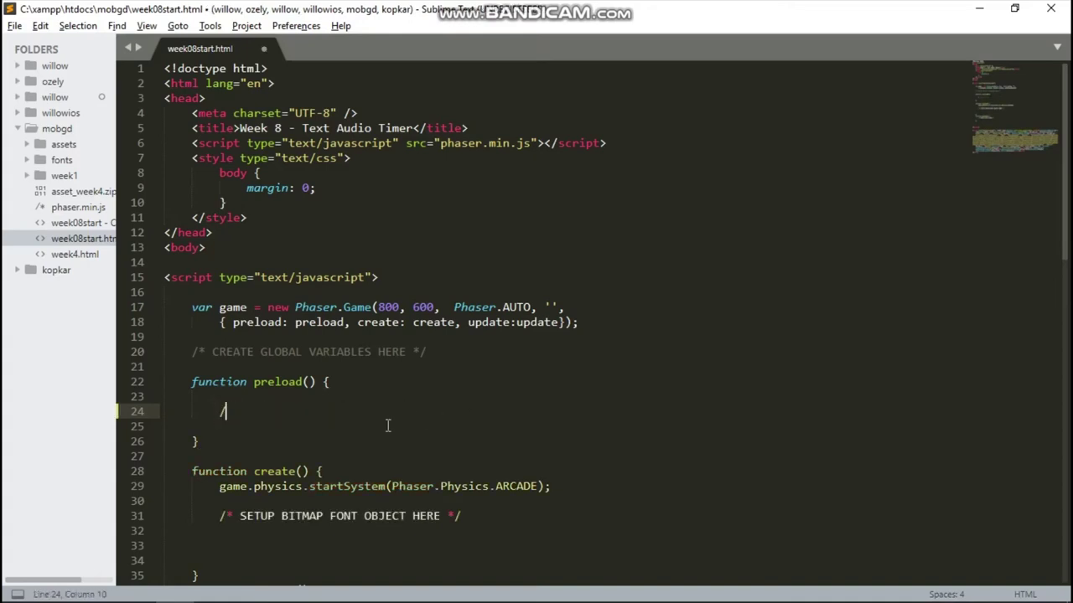
pyautogui.press('Delete')
pyautogui.press('Delete')
pyautogui.press('Delete')
pyautogui.press('Delete')
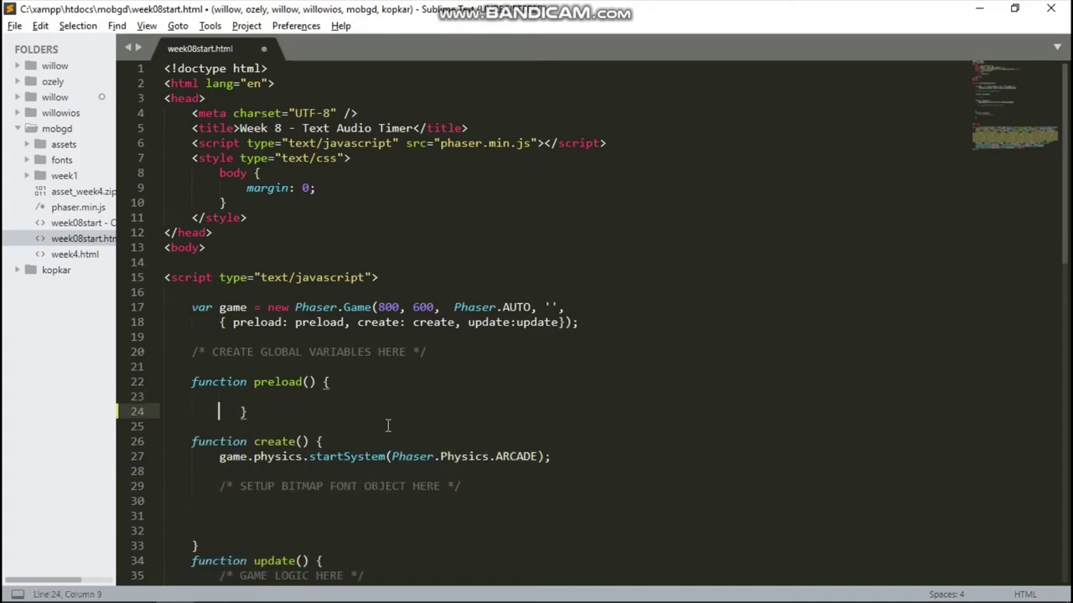
pyautogui.press('BackSpace')
pyautogui.press('Up')
pyautogui.press('Tab')
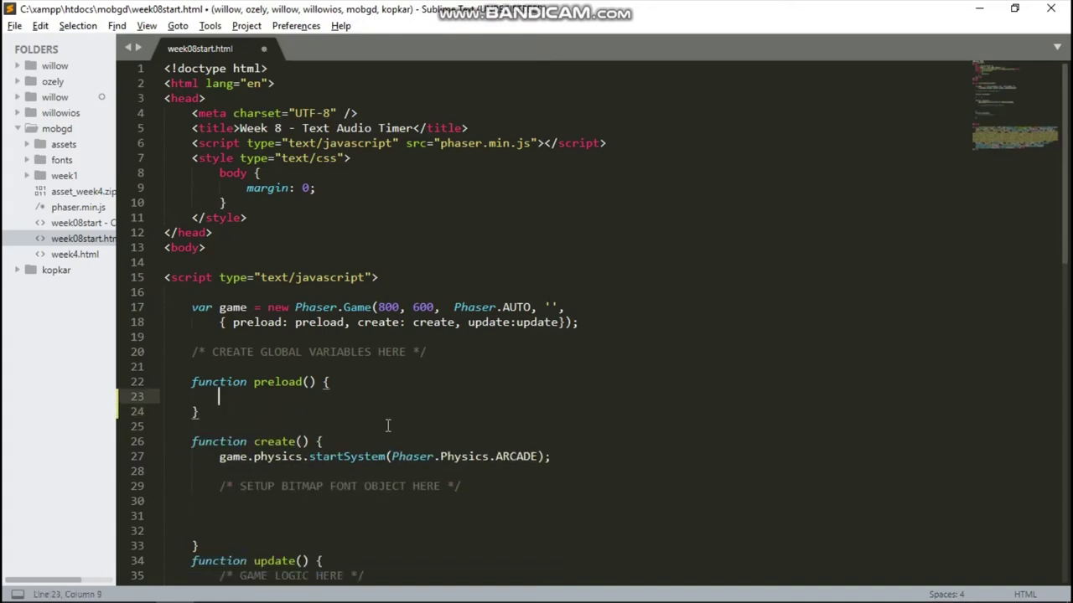
# In preload(), start a game.load.bitmapFont call with the key 'hp' and the image path 'fonts/font.png'.
pyautogui.write('game.load.bitmapFon')
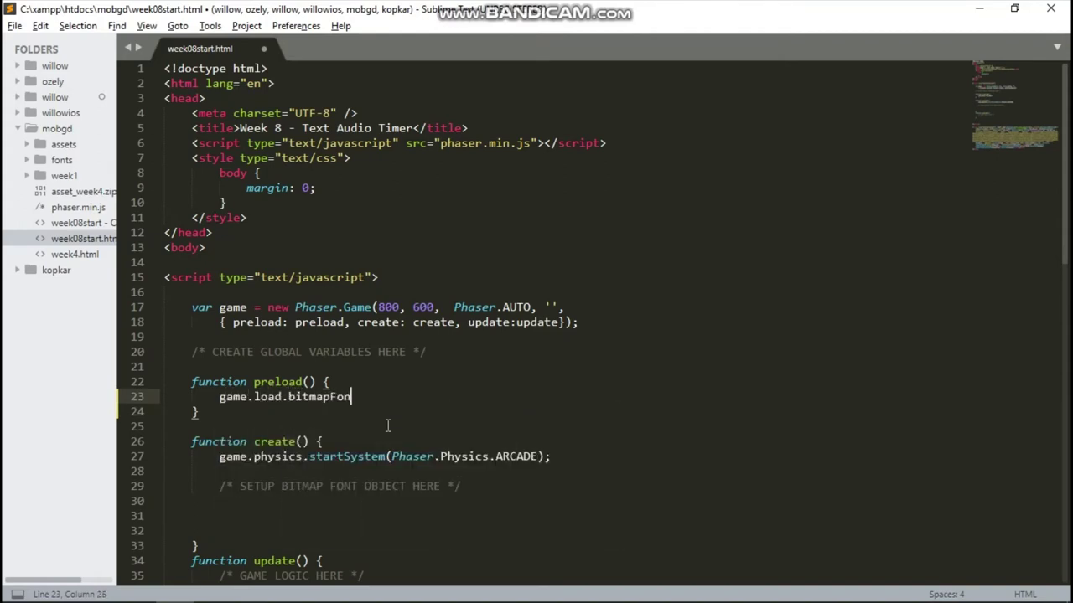
pyautogui.write('t')
pyautogui.write('s')
pyautogui.write("('hp")
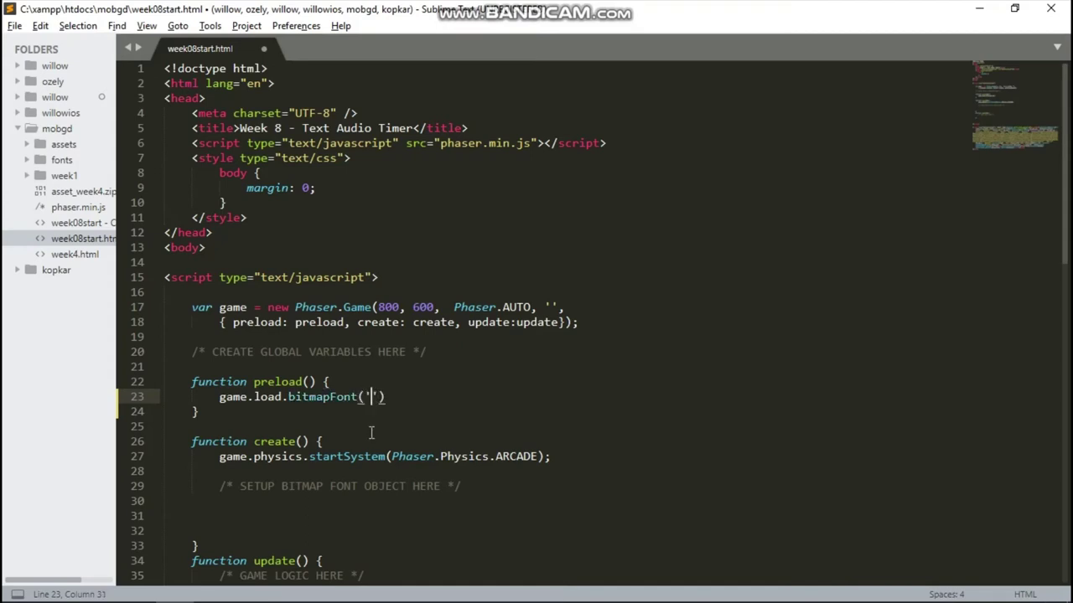
pyautogui.write("', 'fonts/")
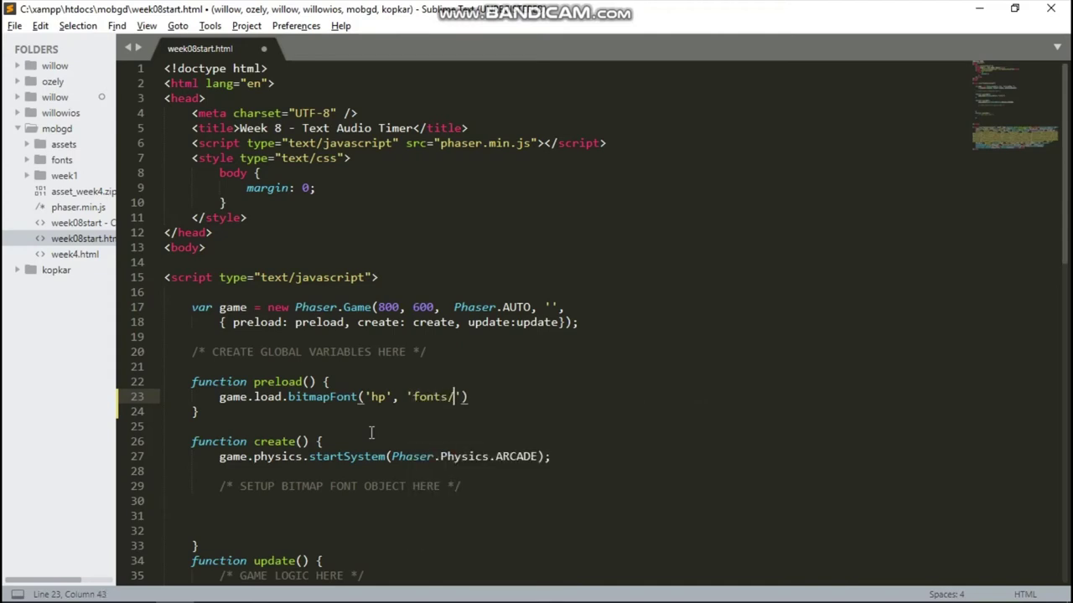
pyautogui.write('font')
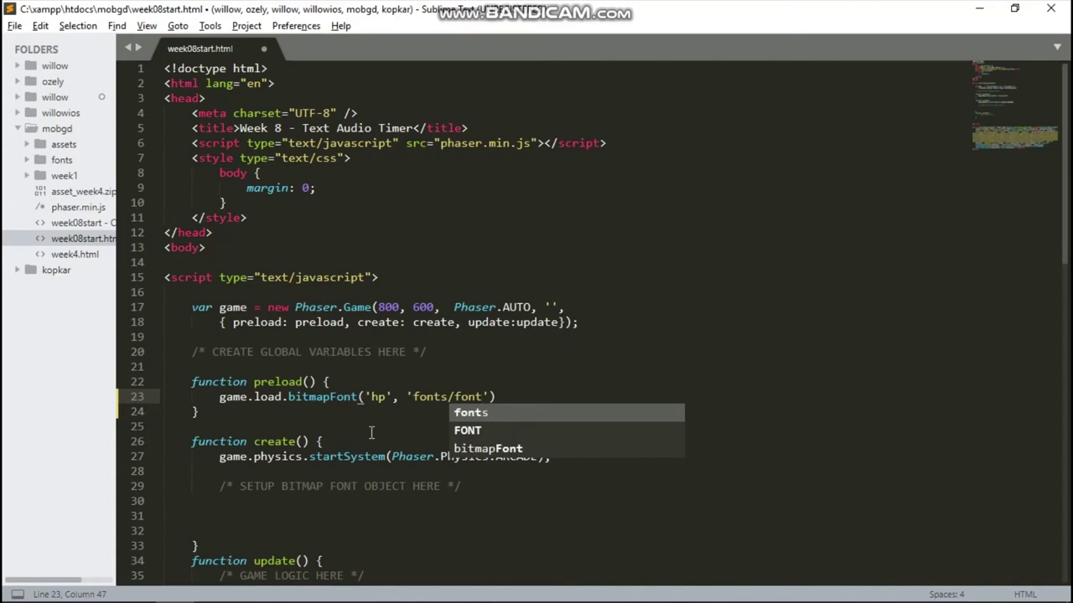
pyautogui.write(".pnh'")
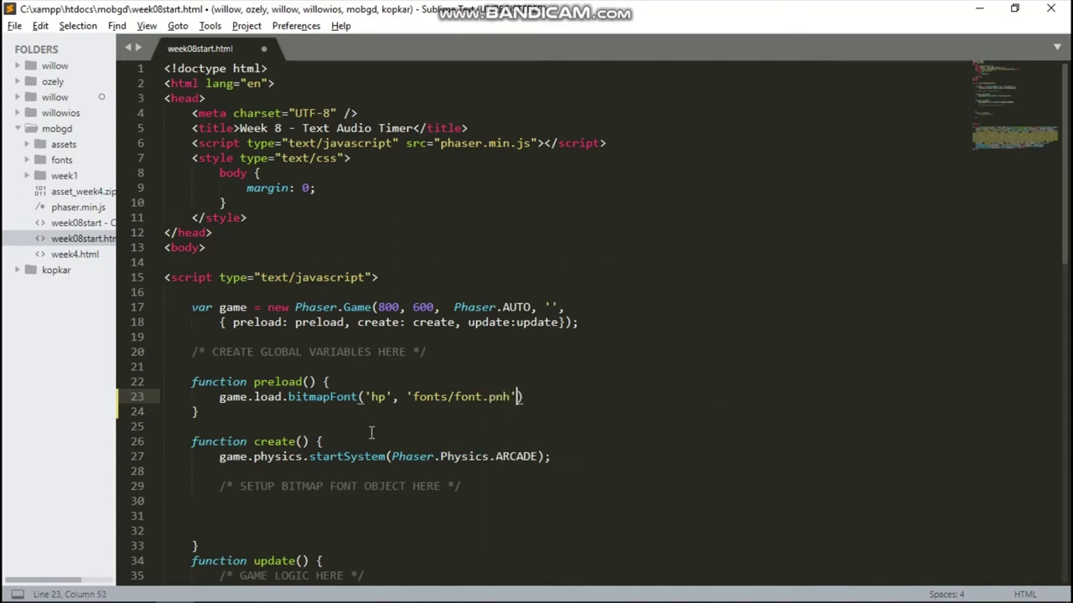
pyautogui.press('BackSpace')
pyautogui.press('BackSpace')
pyautogui.write("g',m")
pyautogui.press('BackSpace')
pyautogui.press('BackSpace')
pyautogui.press('BackSpace')
pyautogui.write(',')
# Enlarge the editor text, complete the bitmapFont call with 'fonts/font.fnt' as its third argument, and save week08start.html.
pyautogui.hotkey('ctrl', '=')
pyautogui.hotkey('ctrl', '=')
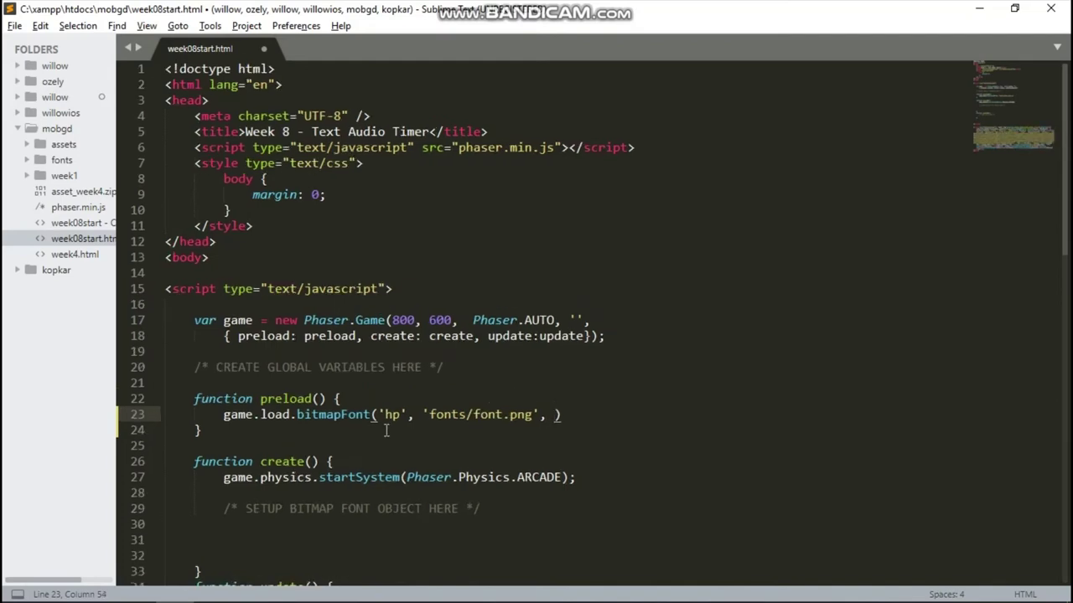
pyautogui.hotkey('ctrl', '=')
pyautogui.hotkey('ctrl', '=')
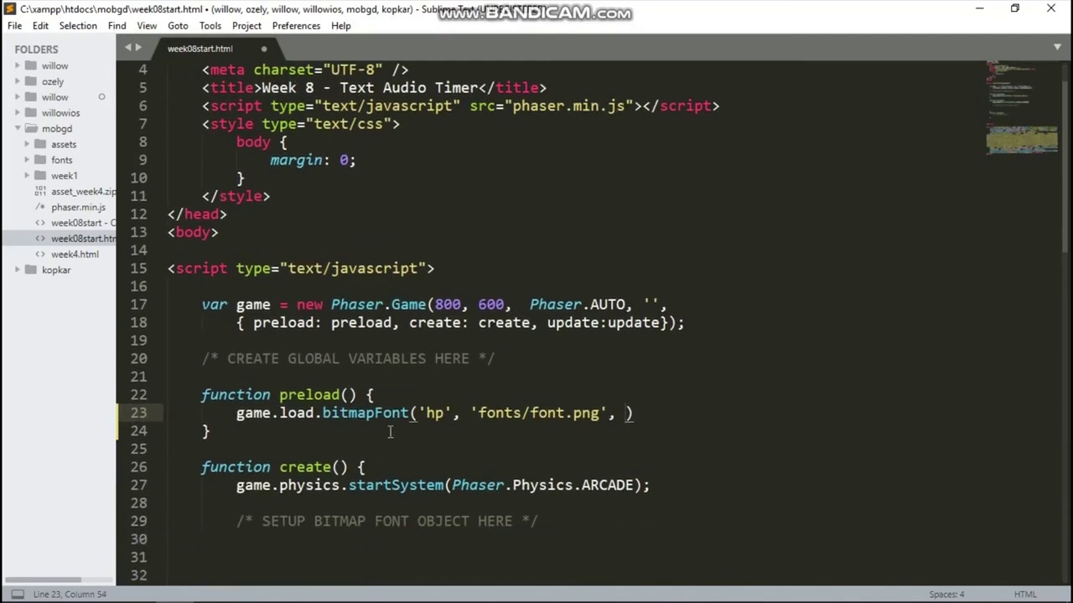
pyautogui.write("'font")
pyautogui.press('Escape')
pyautogui.write('s/font.fnt')
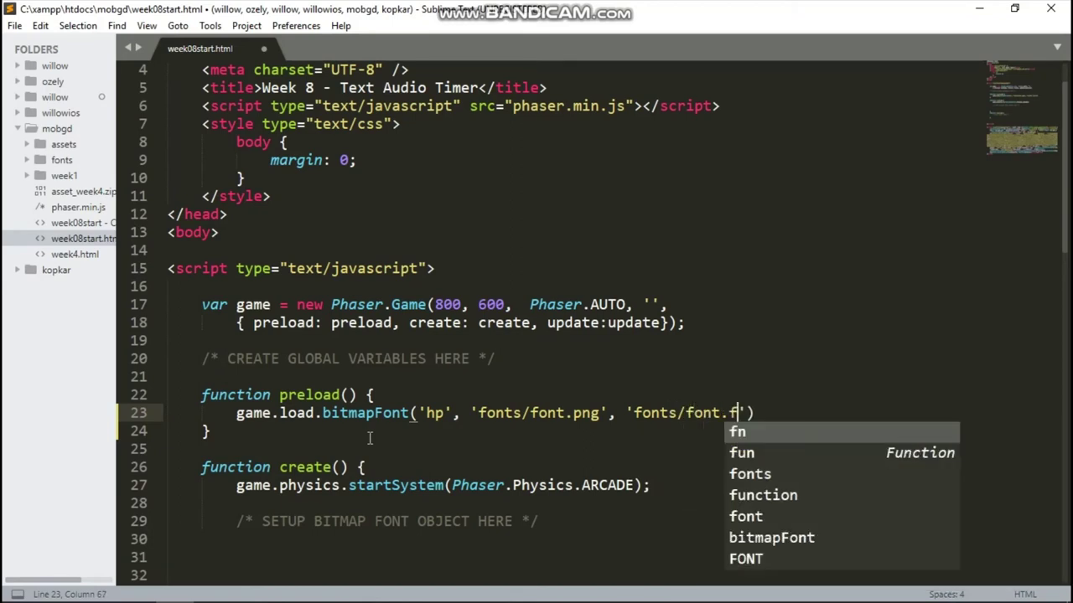
pyautogui.write("');")
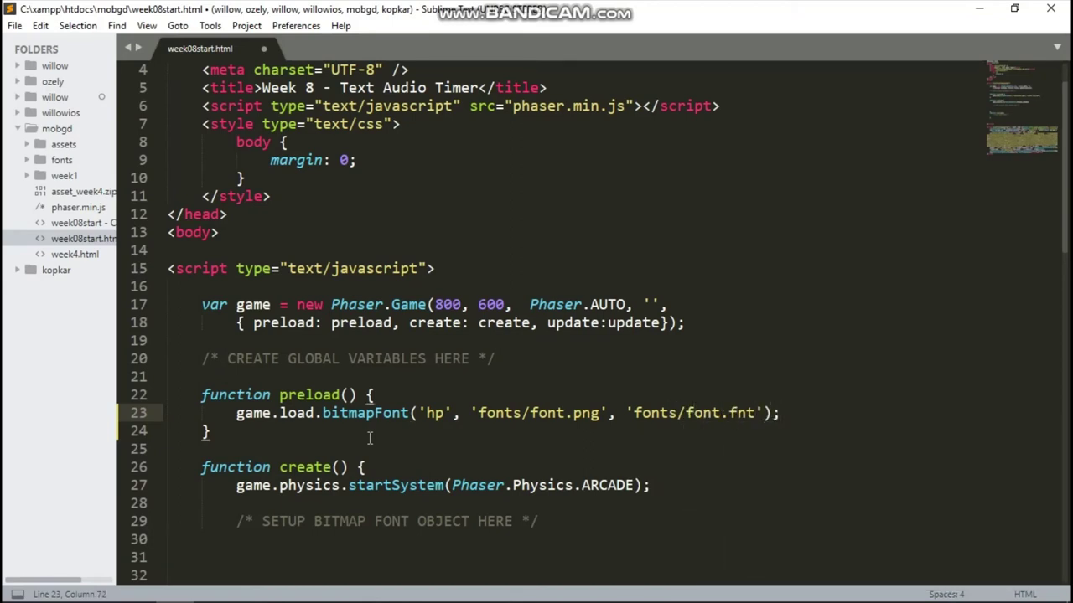
pyautogui.hotkey('ctrl', 's')
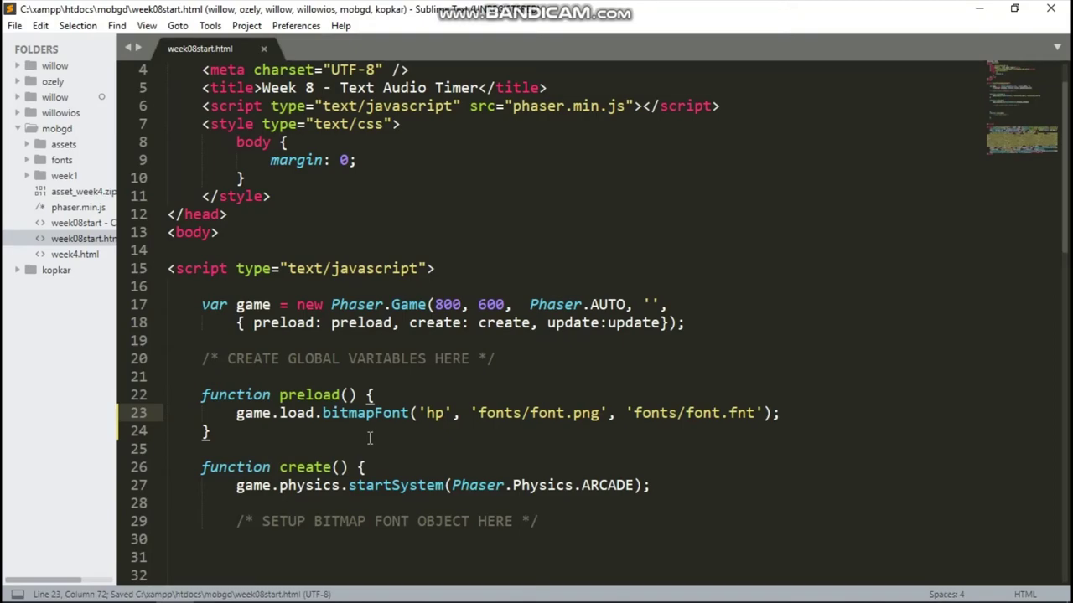
# Switch to the lecture slides in Chrome and advance to the slide explaining the BitmapText parameters.
pyautogui.hotkey('alt', 'Tab')
pyautogui.hotkey('alt', 'Tab')
pyautogui.hotkey('alt', 'Tab')
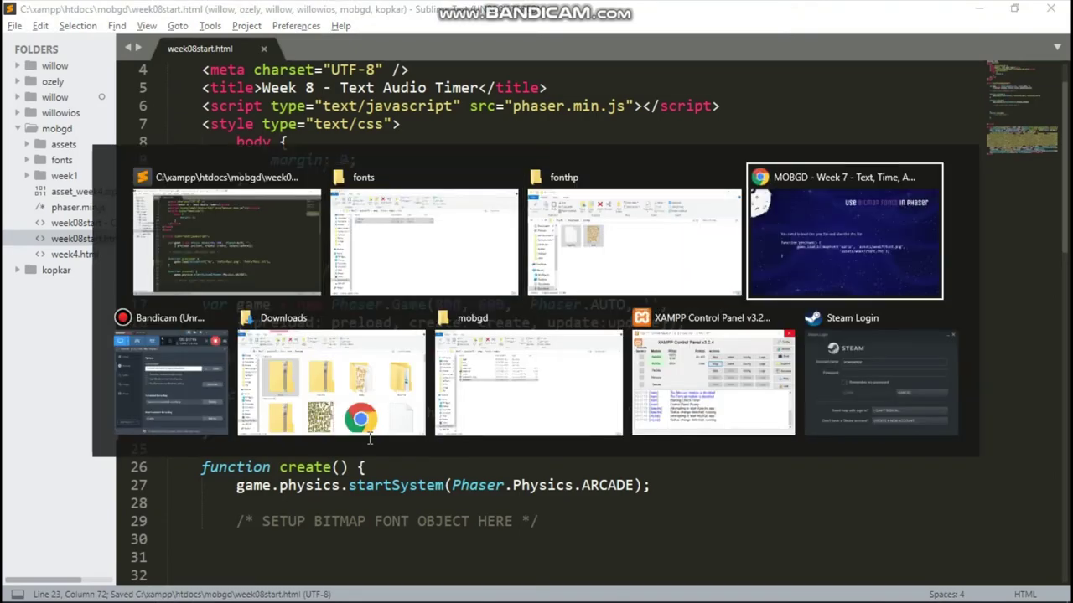
pyautogui.press('Right')
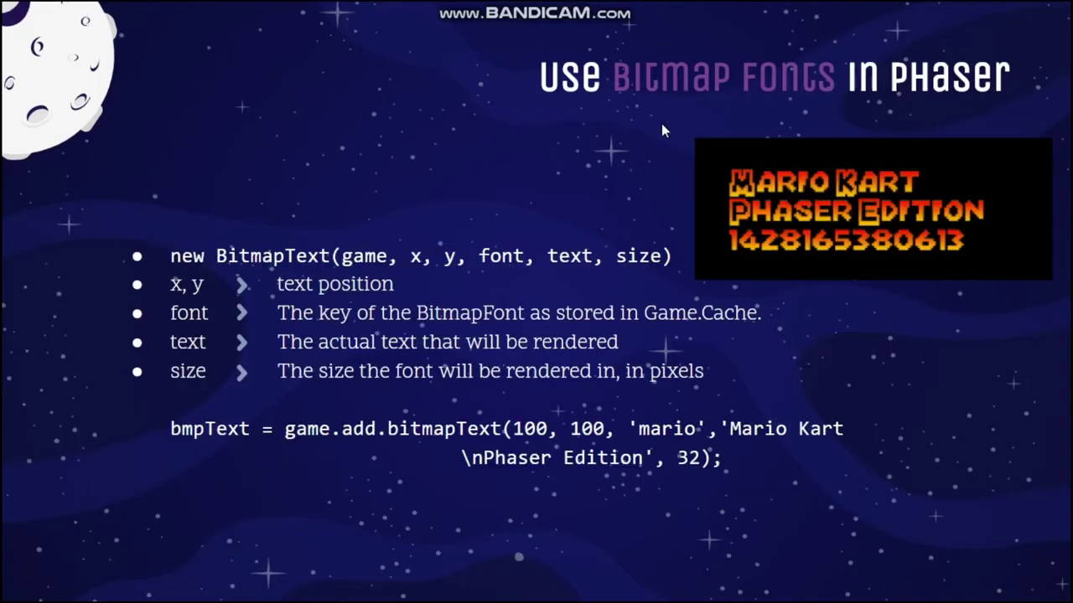